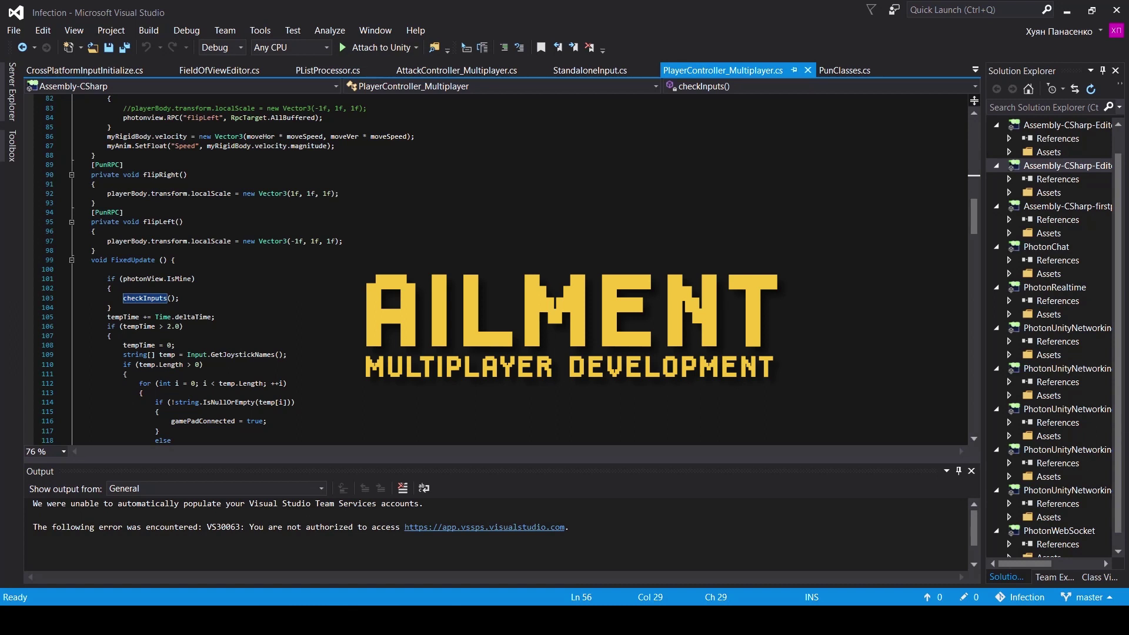
- Switch to Unity and look over the room and corridor layout of the Test_Multiplayer scene
{"action": "key", "text": "alt+Tab"}
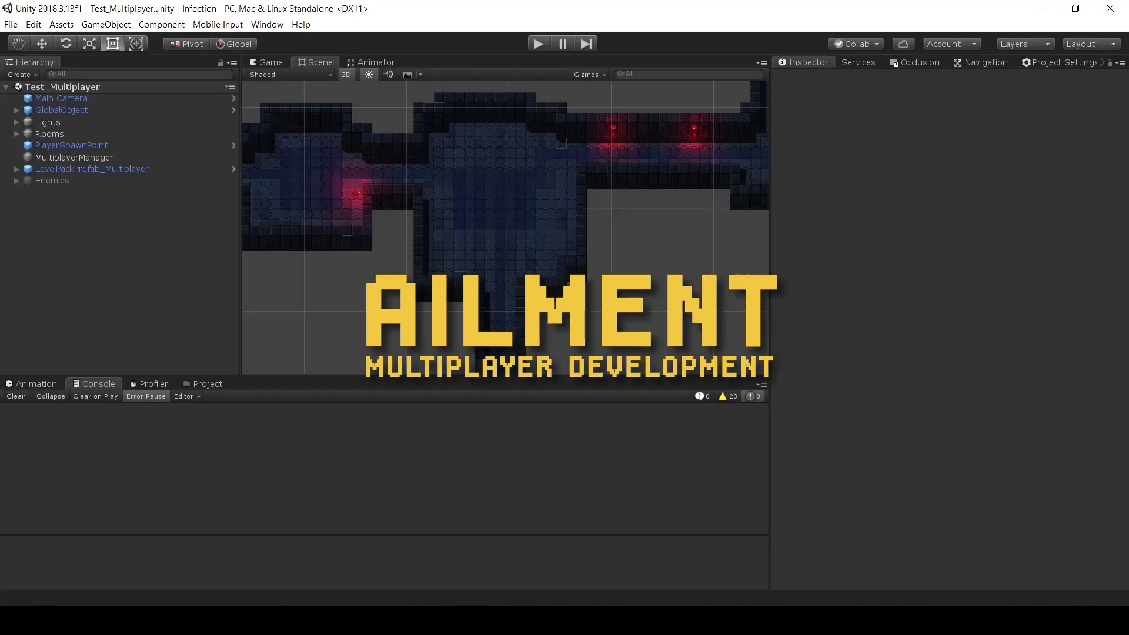
{"action": "middle_click_drag", "start_coordinate": [425, 191], "coordinate": [385, 244]}
{"action": "scroll", "coordinate": [491, 206], "scroll_direction": "down", "scroll_amount": 10}
{"action": "middle_click_drag", "start_coordinate": [606, 171], "coordinate": [398, 299]}
{"action": "middle_click_drag", "start_coordinate": [471, 206], "coordinate": [621, 184]}
{"action": "middle_click_drag", "start_coordinate": [276, 339], "coordinate": [355, 247]}
{"action": "scroll", "coordinate": [482, 256], "scroll_direction": "up", "scroll_amount": 4}
{"action": "scroll", "coordinate": [476, 256], "scroll_direction": "down", "scroll_amount": 4}
{"action": "scroll", "coordinate": [470, 259], "scroll_direction": "up", "scroll_amount": 10}
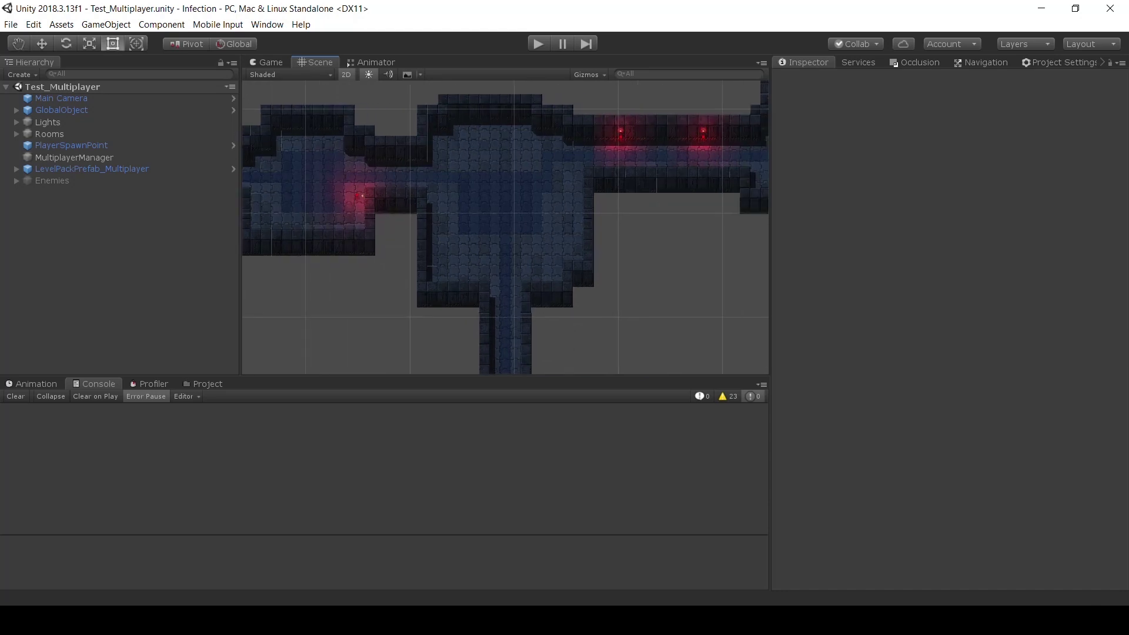
{"action": "middle_click_drag", "start_coordinate": [565, 206], "coordinate": [384, 250]}
{"action": "key", "text": "Left"}
{"action": "key", "text": "Down"}
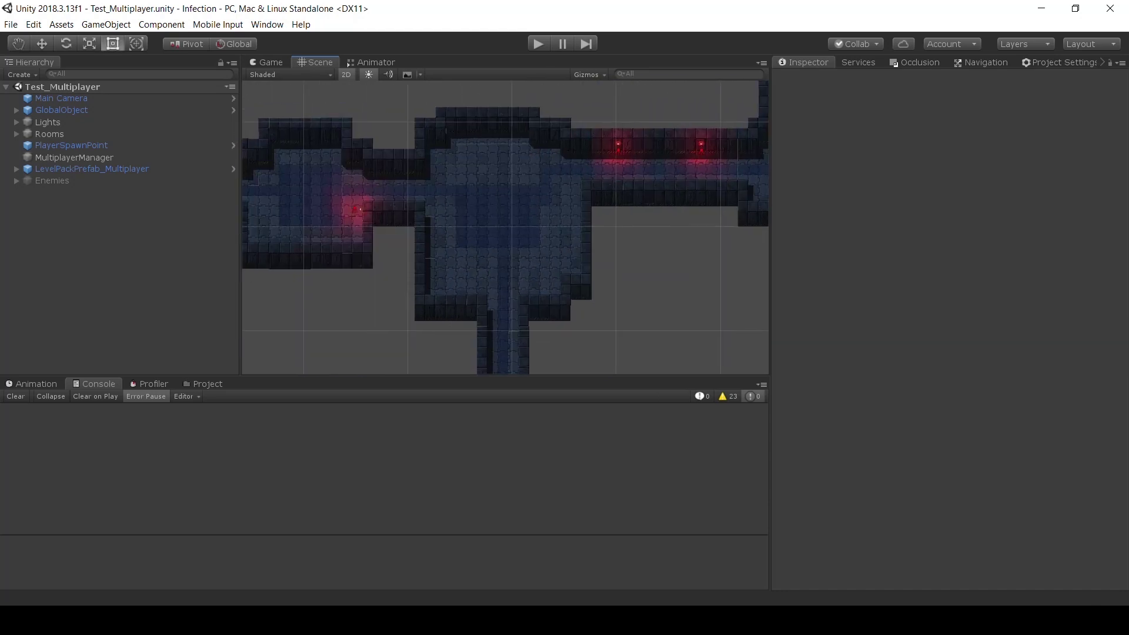
- Enable the Enemies object in the scene and bring its crew members into view
{"action": "left_click", "coordinate": [52, 180]}
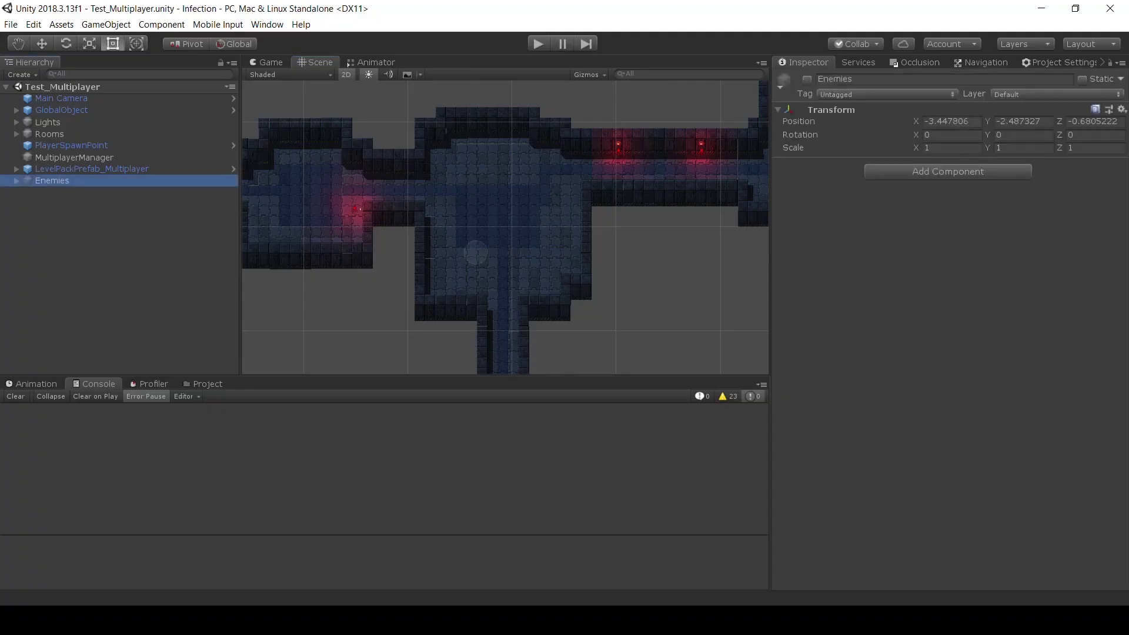
{"action": "left_click", "coordinate": [807, 79]}
{"action": "middle_click_drag", "start_coordinate": [300, 158], "coordinate": [582, 157]}
{"action": "scroll", "coordinate": [582, 157], "scroll_direction": "up", "scroll_amount": 12}
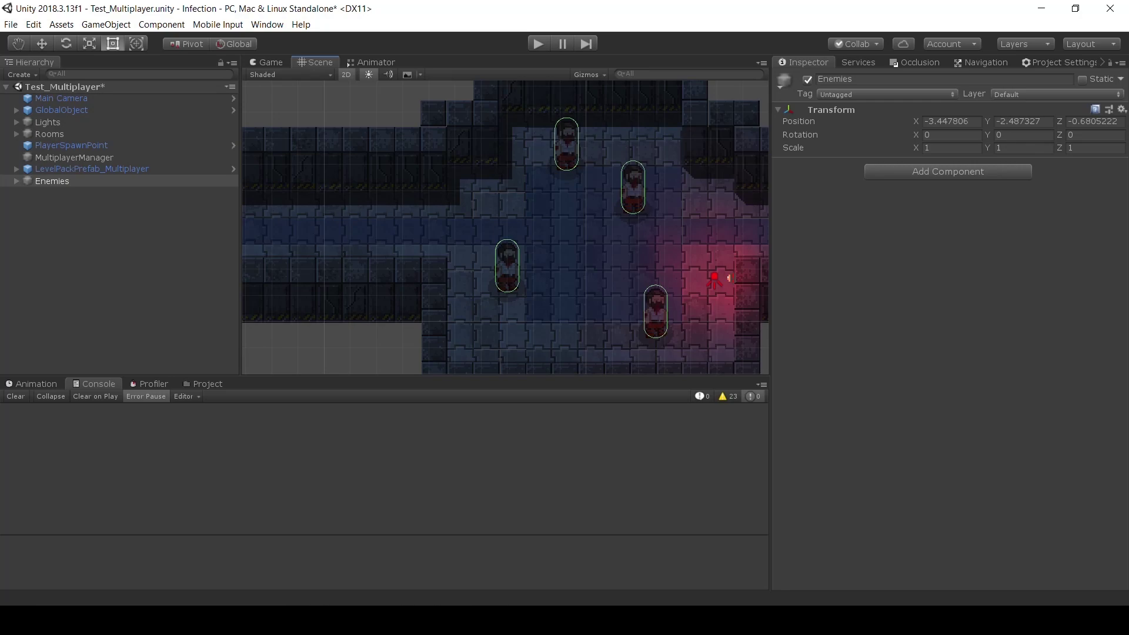
- Select CrewMember1_Multiplayer (1), examine its Photon components, and collapse its Photon Transform View Classic and Photon View settings
{"action": "left_click", "coordinate": [507, 266]}
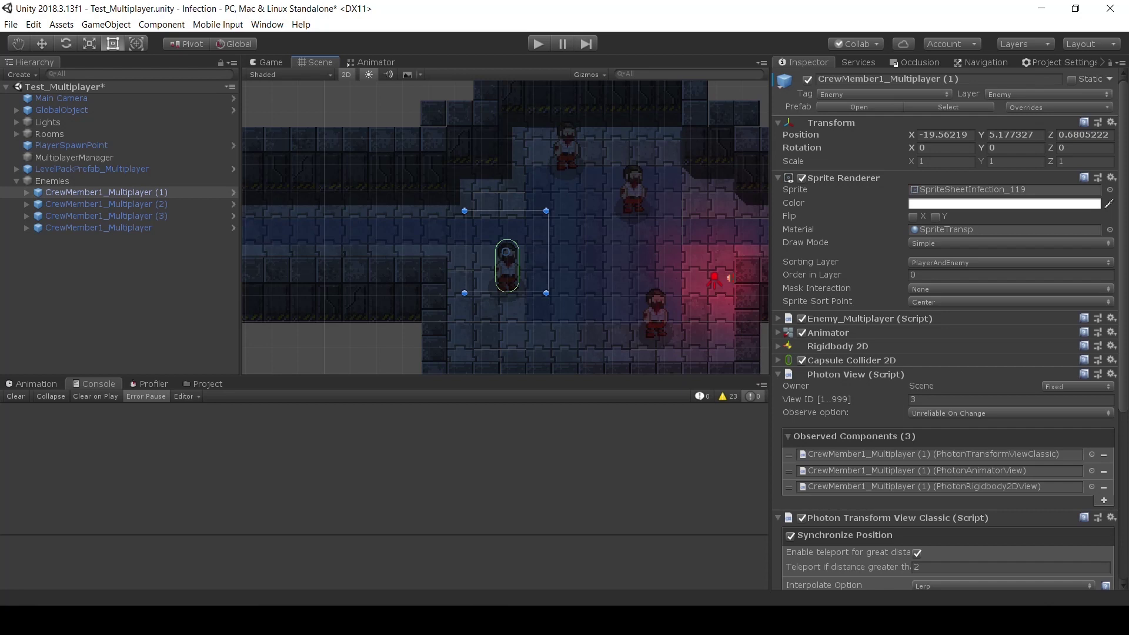
{"action": "middle_click_drag", "start_coordinate": [565, 247], "coordinate": [535, 188]}
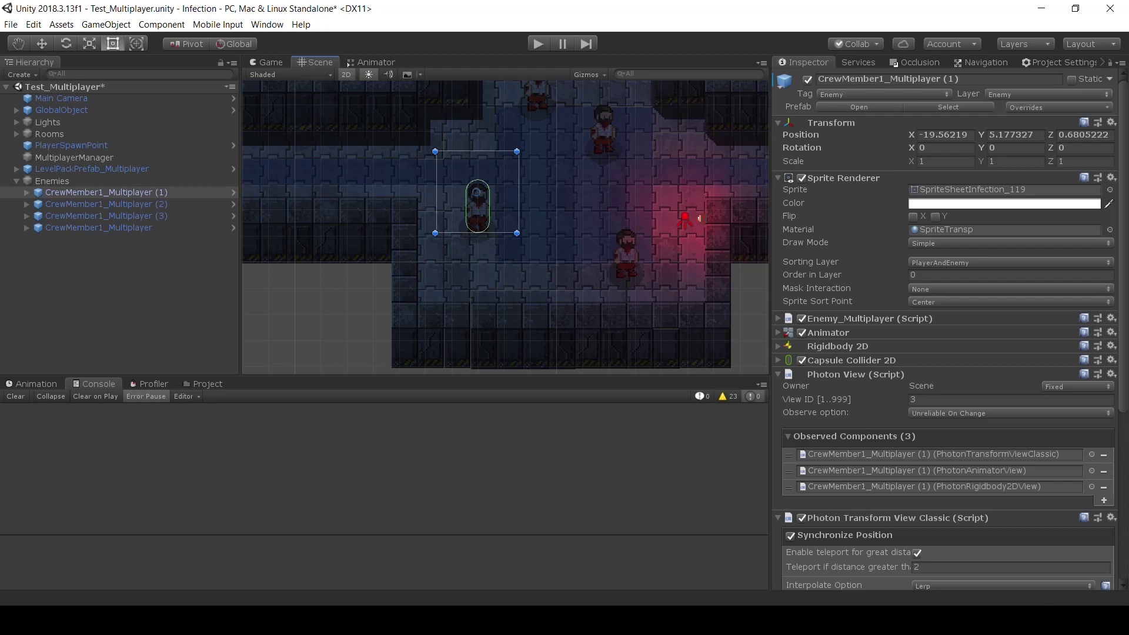
{"action": "scroll", "coordinate": [947, 329], "scroll_direction": "down", "scroll_amount": 3}
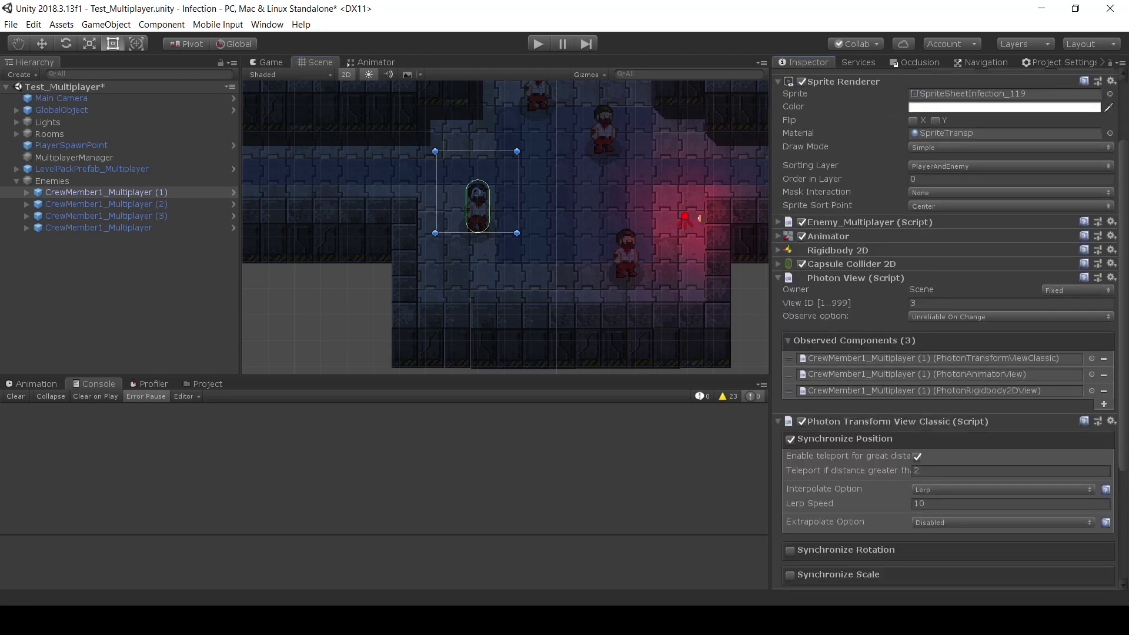
{"action": "scroll", "coordinate": [947, 329], "scroll_direction": "down", "scroll_amount": 3}
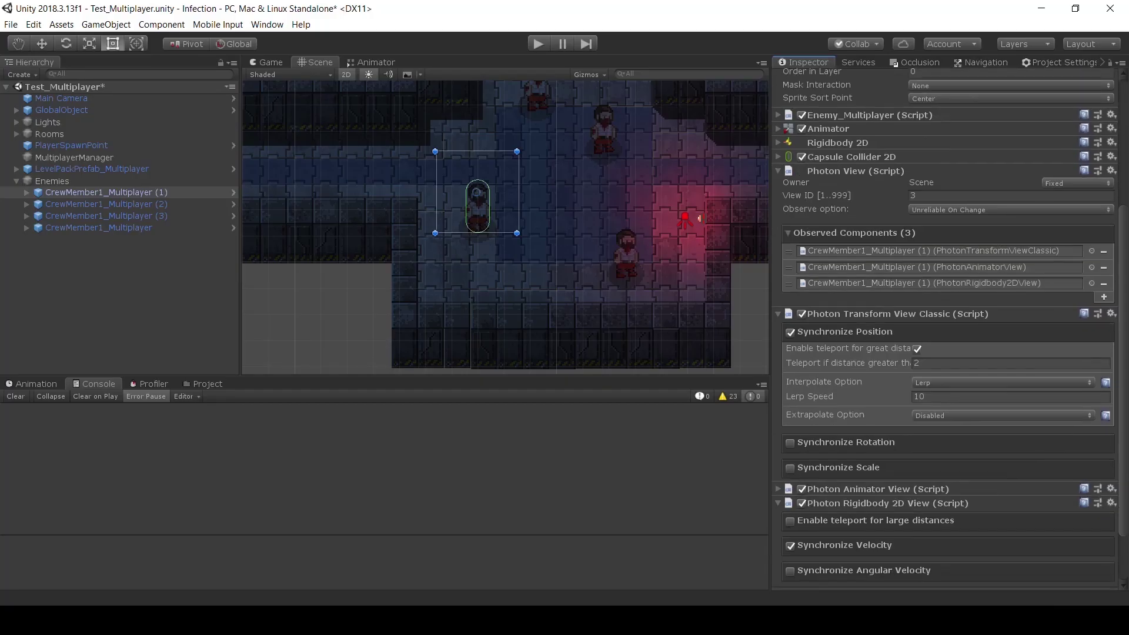
{"action": "left_click", "coordinate": [778, 314]}
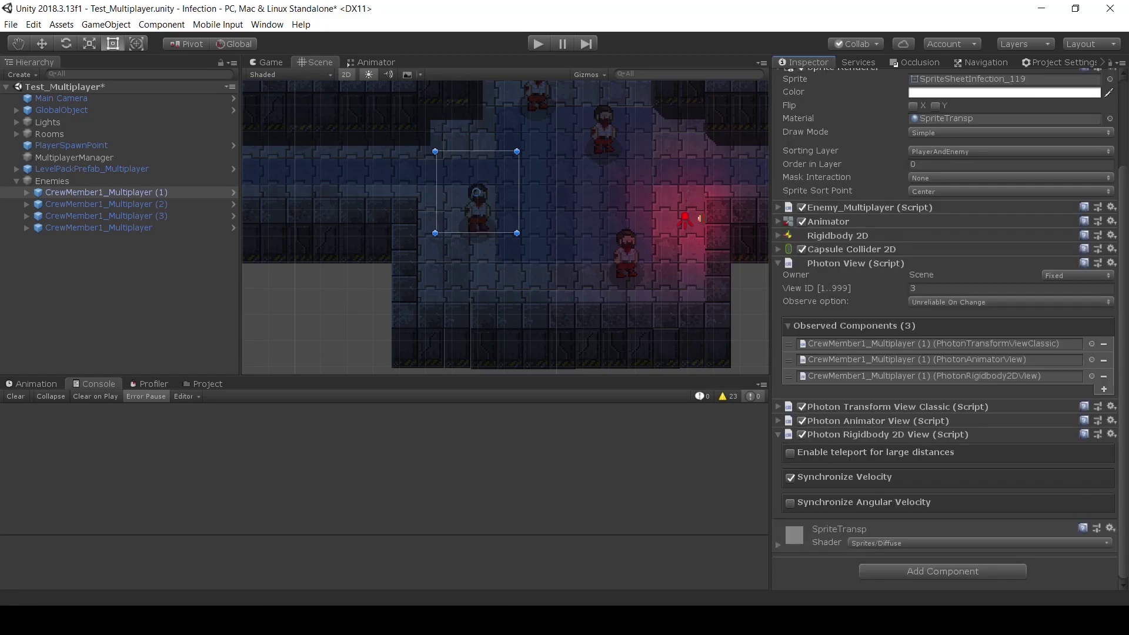
{"action": "left_click", "coordinate": [779, 263]}
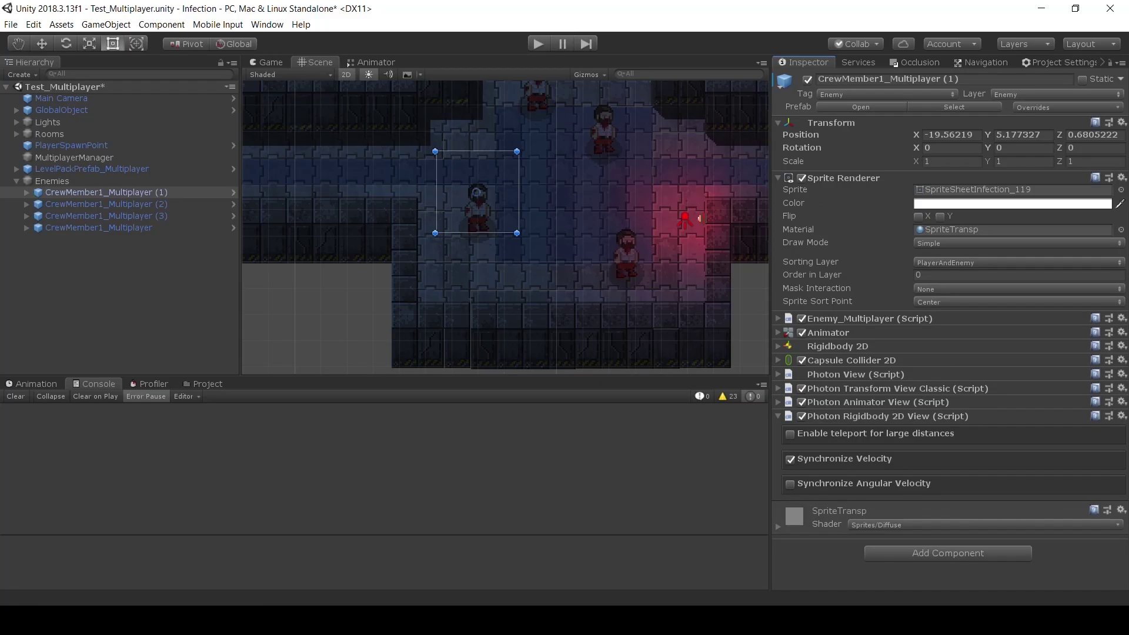
{"action": "scroll", "coordinate": [588, 236], "scroll_direction": "down", "scroll_amount": 10}
{"action": "middle_click_drag", "start_coordinate": [588, 236], "coordinate": [216, 214]}
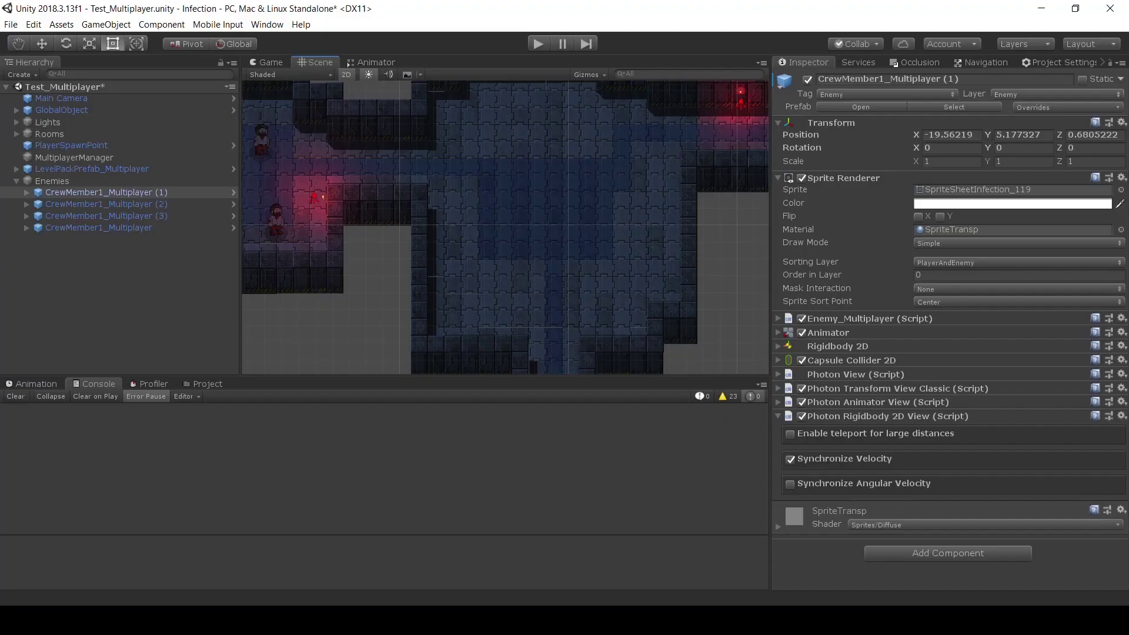
{"action": "key", "text": "Left"}
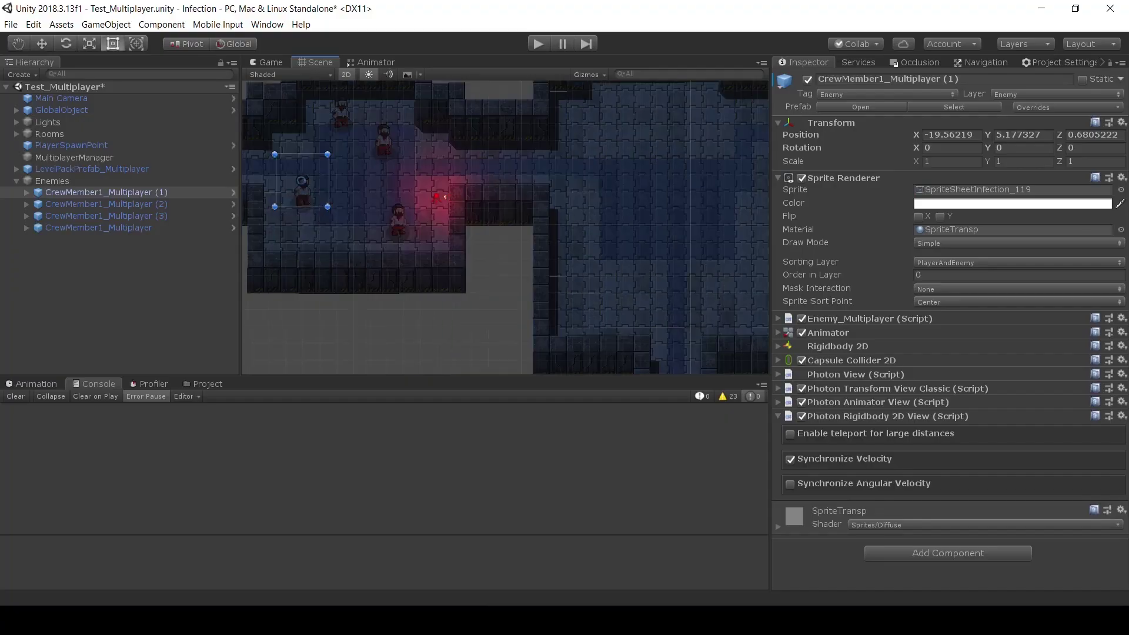
{"action": "key", "text": "Right"}
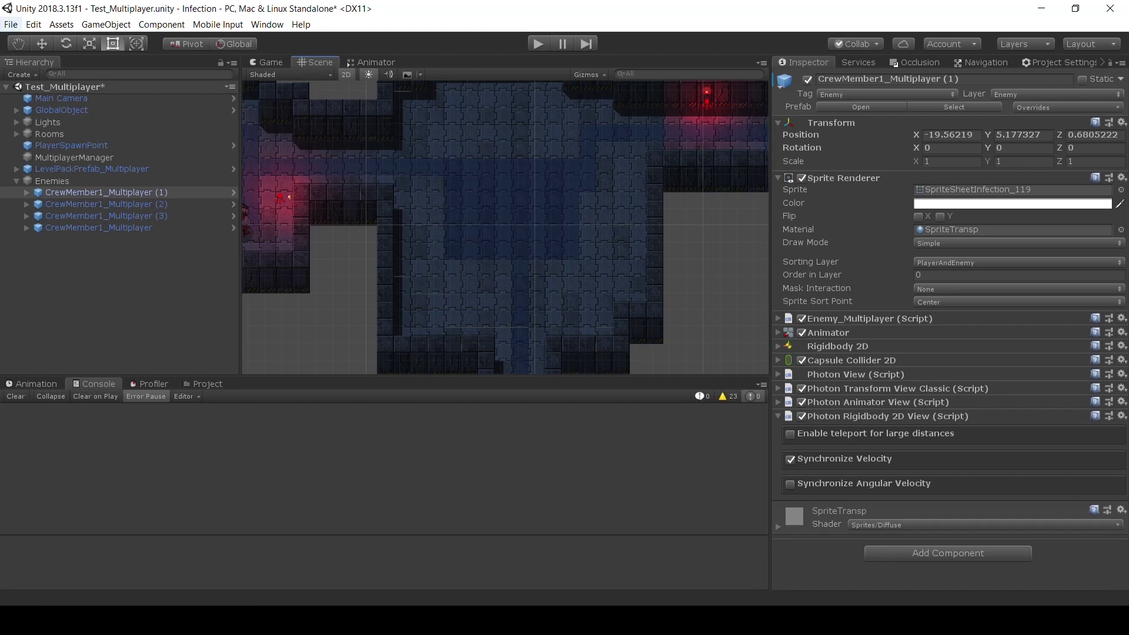
- Build the PC, Mac & Linux Standalone player for Windows into the Desktop folder
{"action": "left_click", "coordinate": [10, 24]}
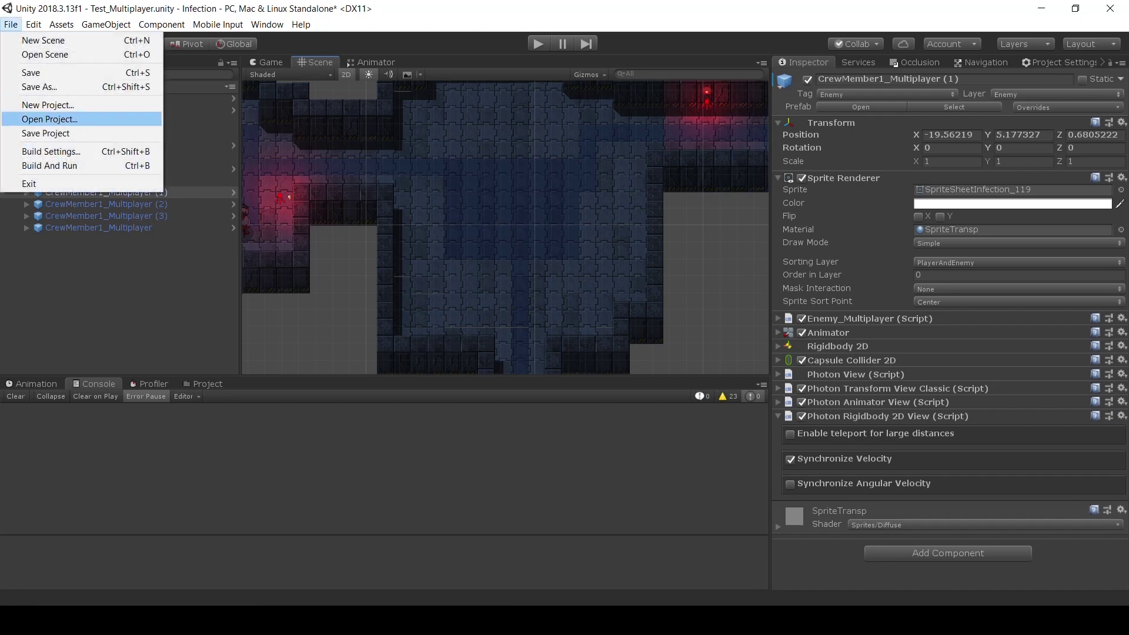
{"action": "left_click", "coordinate": [51, 152]}
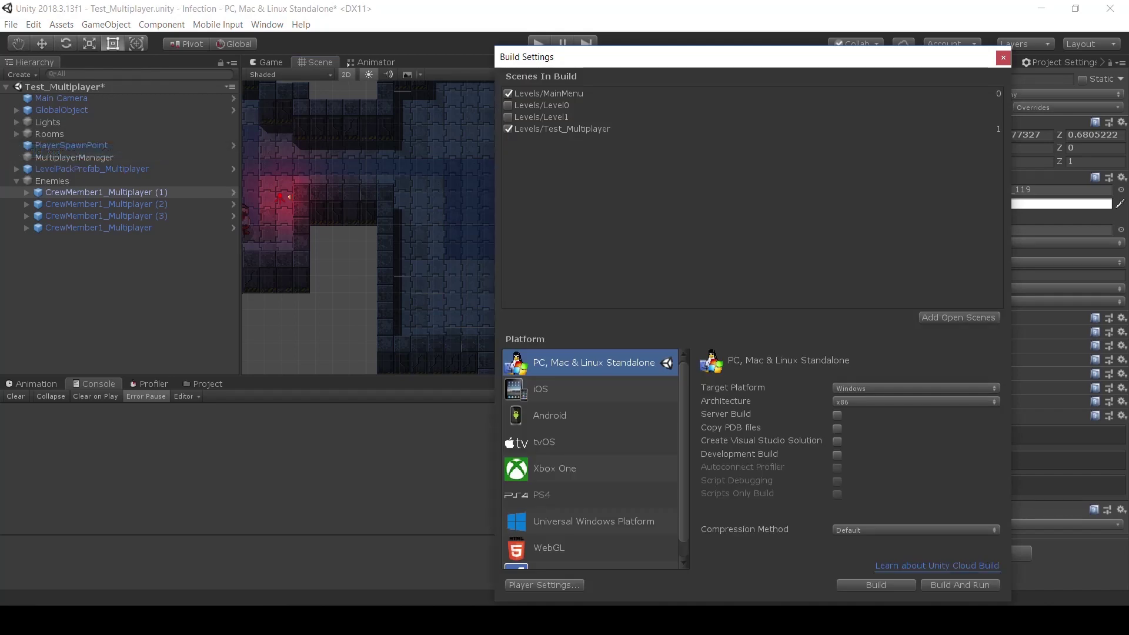
{"action": "left_click", "coordinate": [876, 585]}
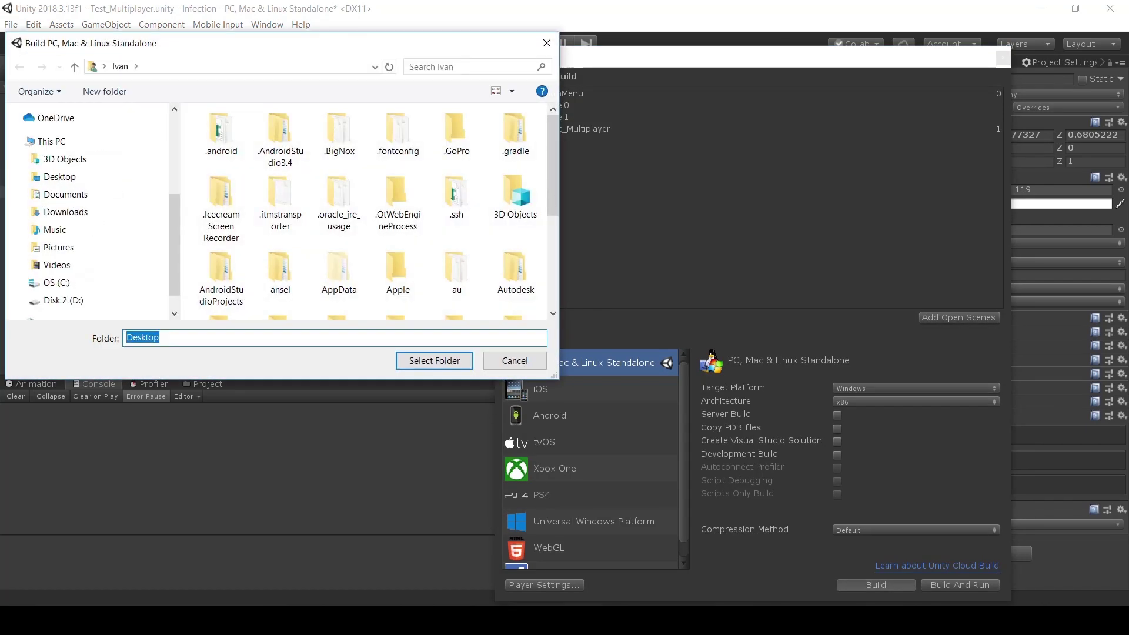
{"action": "left_click", "coordinate": [515, 361]}
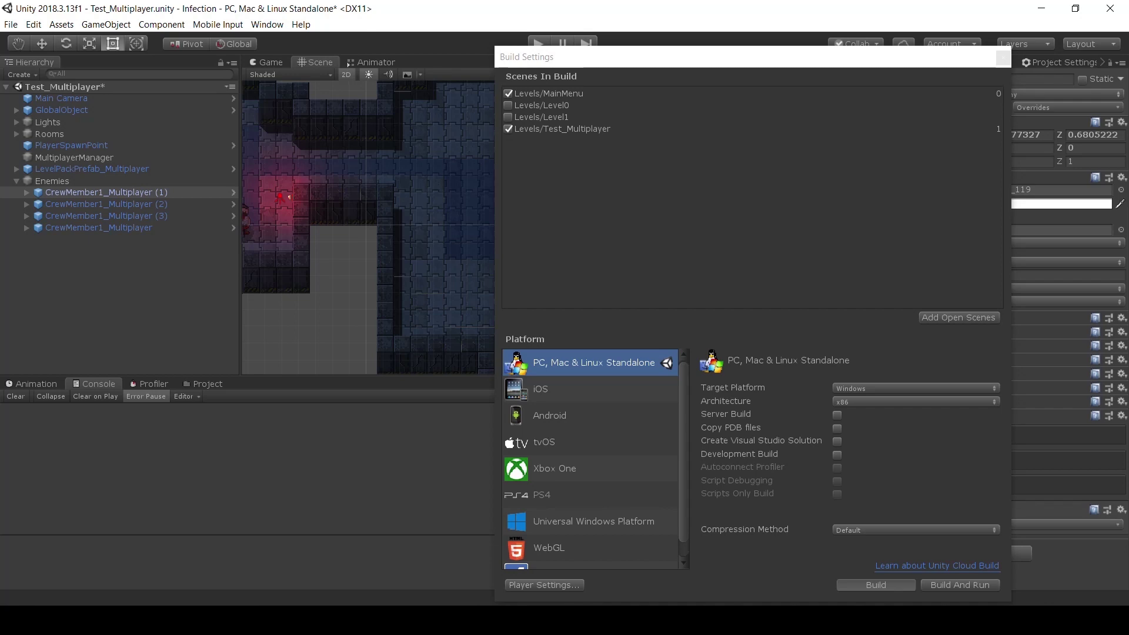
{"action": "key", "text": "ctrl+b"}
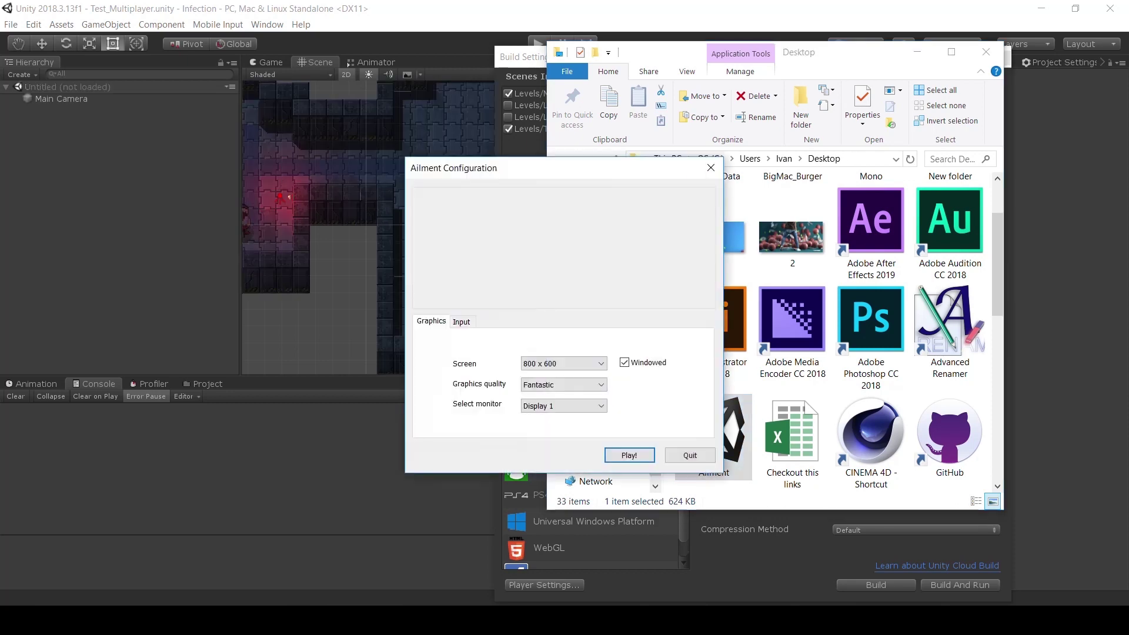
- Launch two windowed instances of the Ailment build at 800 x 600 and close the Desktop folder window
{"action": "left_click_drag", "start_coordinate": [564, 168], "coordinate": [298, 117]}
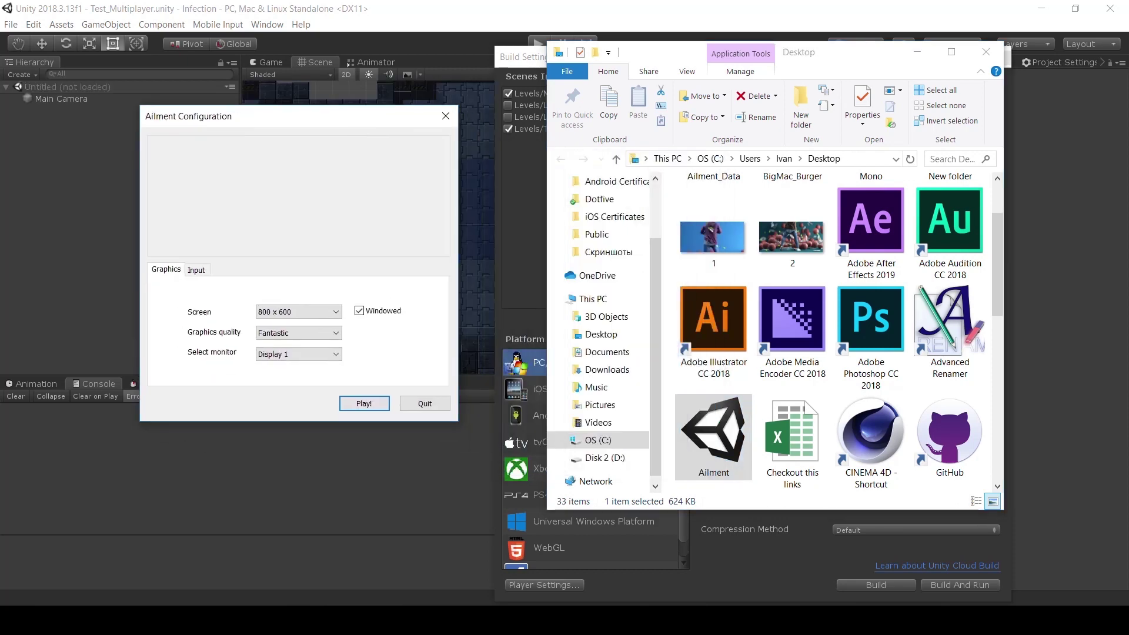
{"action": "left_click", "coordinate": [364, 403]}
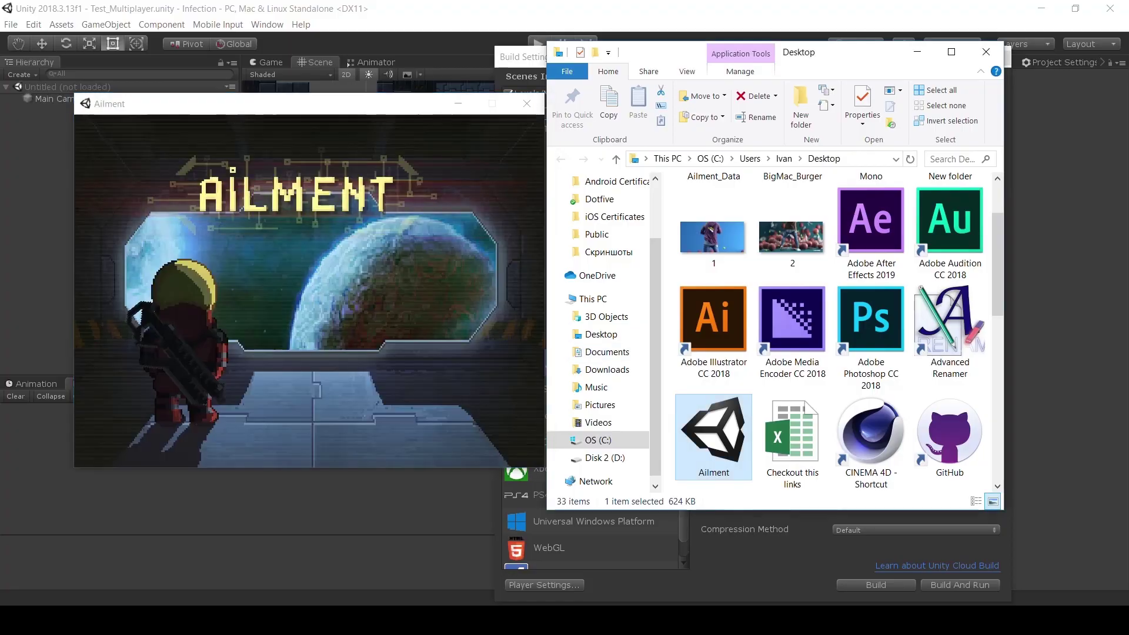
{"action": "double_click", "coordinate": [713, 437]}
{"action": "left_click_drag", "start_coordinate": [514, 170], "coordinate": [707, 119]}
{"action": "left_click", "coordinate": [986, 52]}
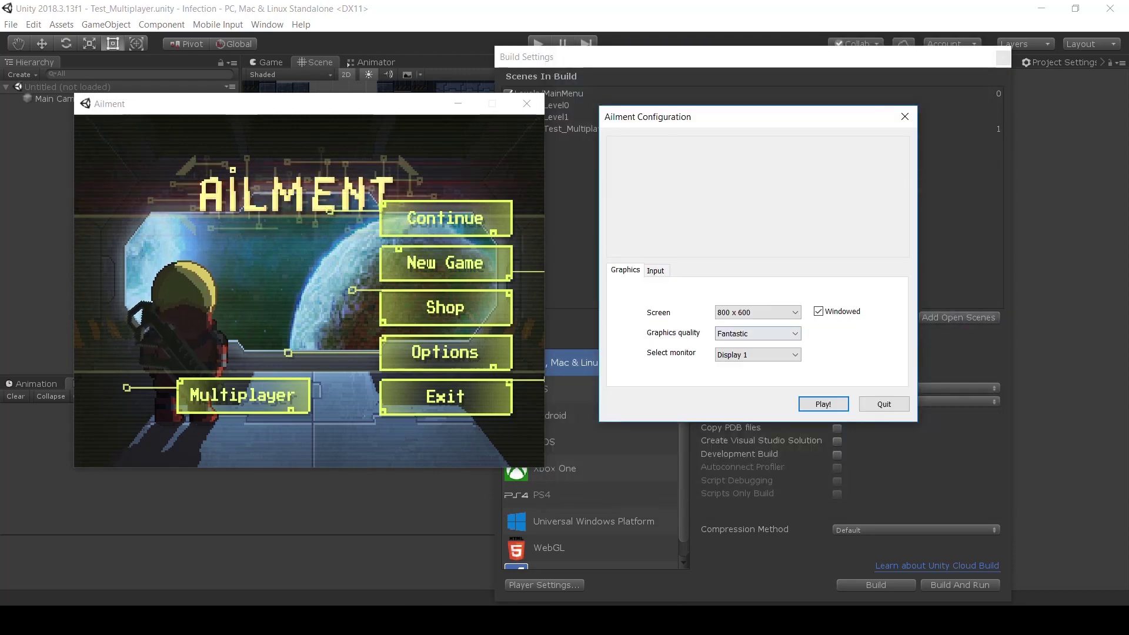
{"action": "left_click", "coordinate": [823, 404]}
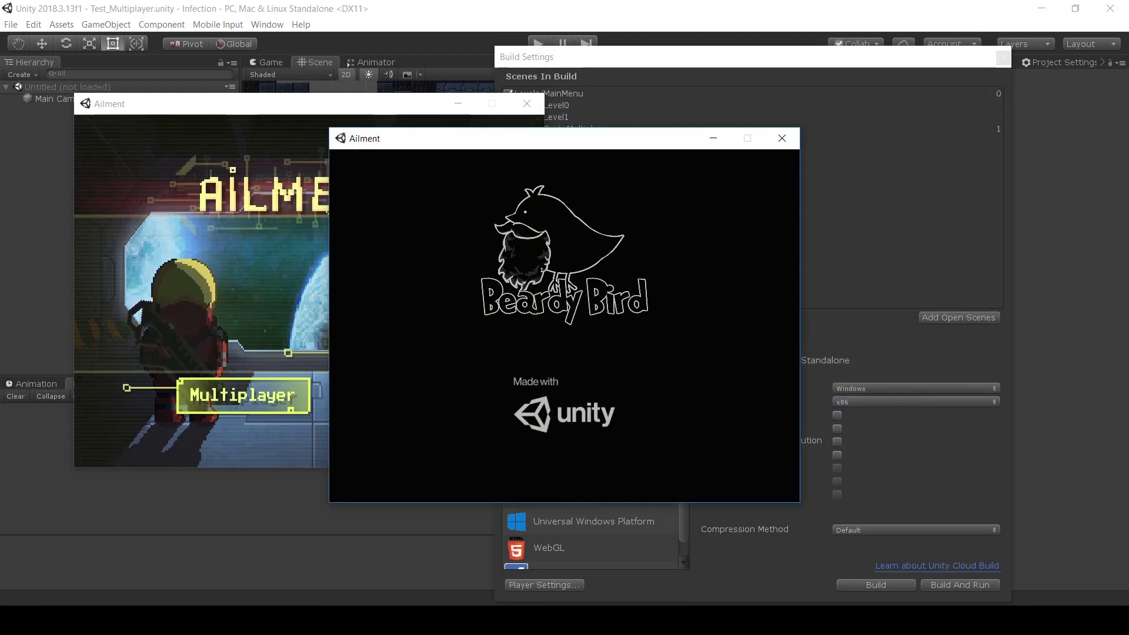
- Bring both Ailment game windows to the front and arrange them side by side
{"action": "left_click", "coordinate": [1003, 58]}
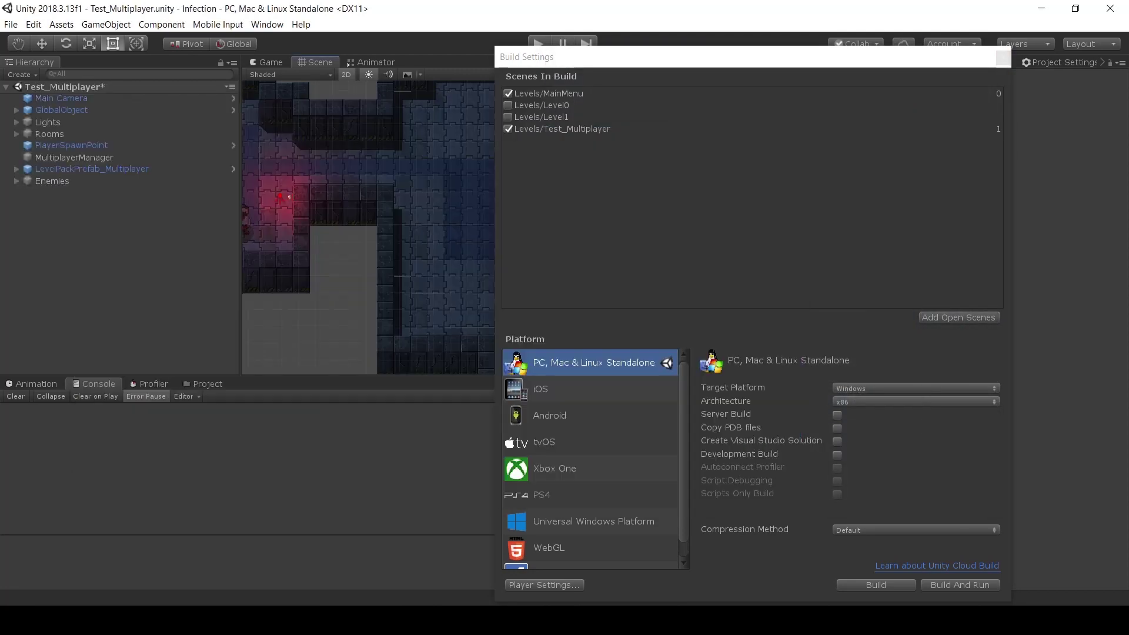
{"action": "mouse_move", "coordinate": [564, 621]}
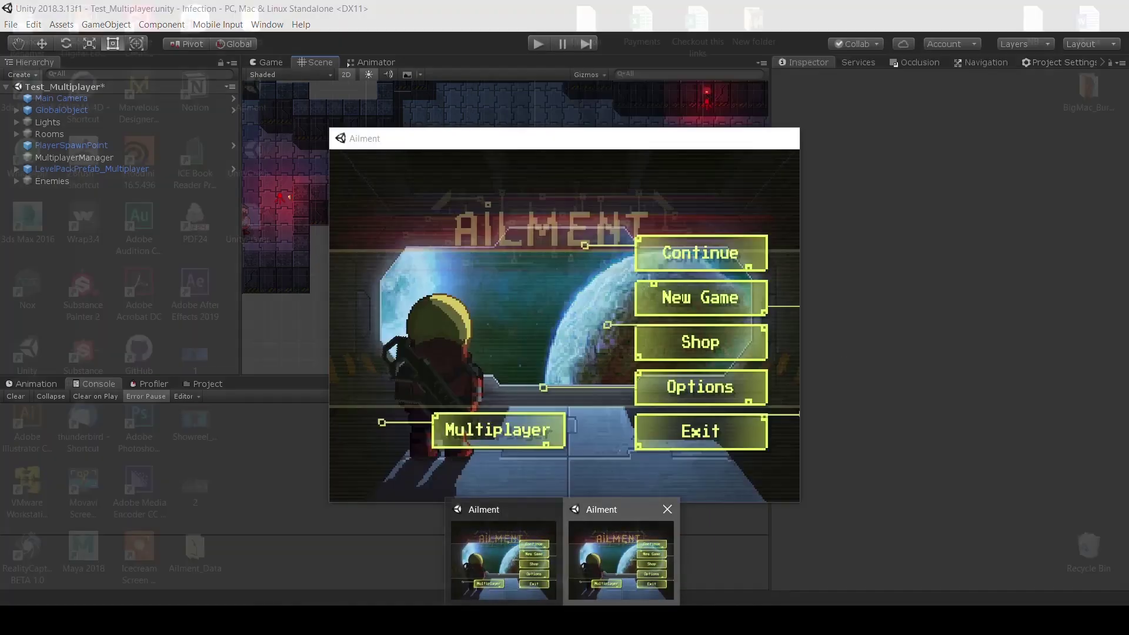
{"action": "left_click", "coordinate": [625, 559]}
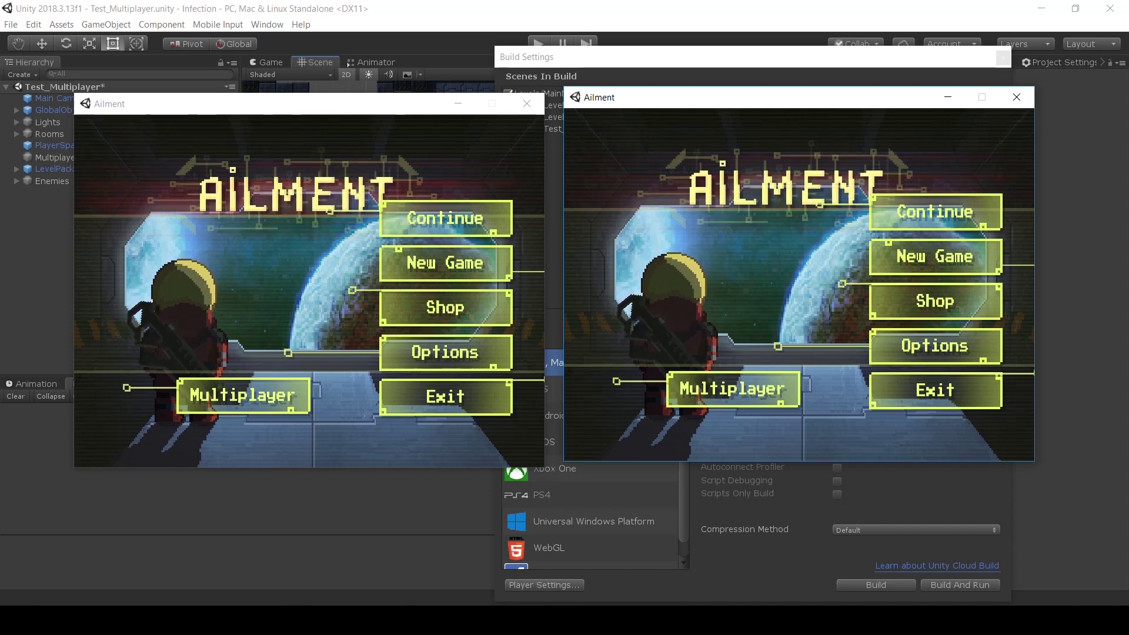
- Open multiplayer mode and create a different player name in each game instance
{"action": "left_click", "coordinate": [244, 396]}
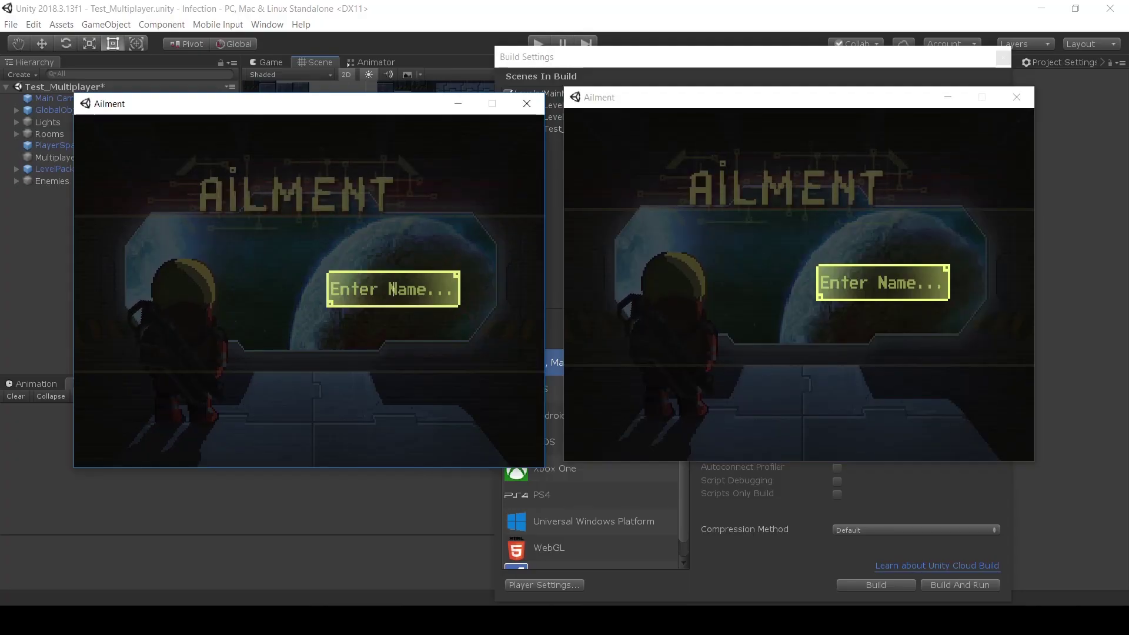
{"action": "type", "text": "ivan2"}
{"action": "left_click", "coordinate": [884, 283]}
{"action": "type", "text": "ivan1"}
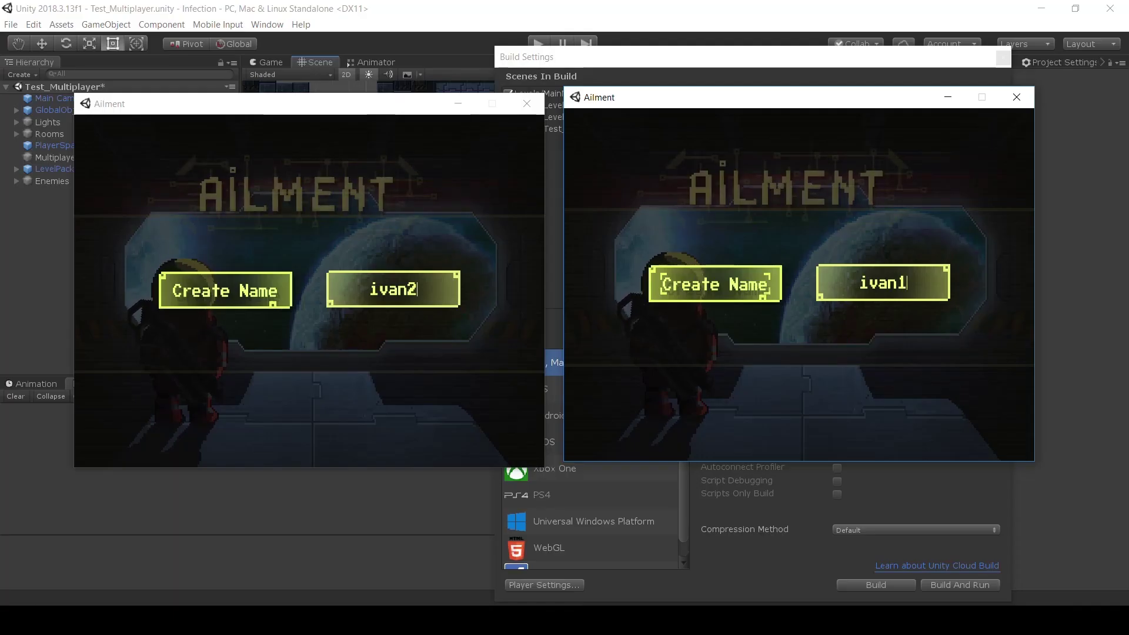
{"action": "left_click", "coordinate": [715, 284]}
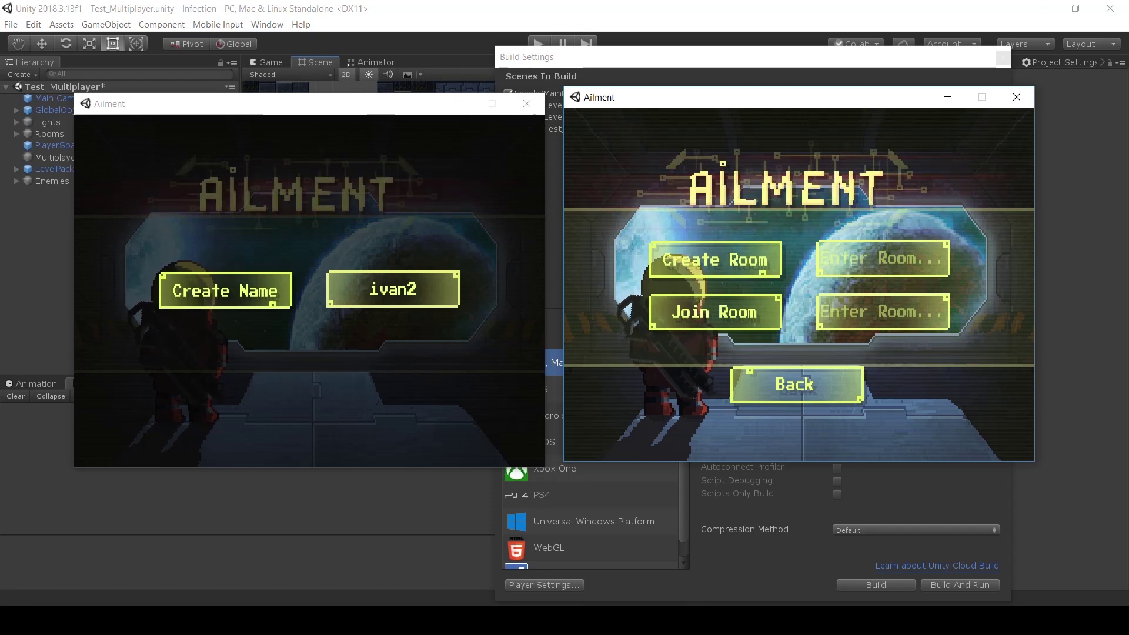
{"action": "left_click", "coordinate": [271, 291]}
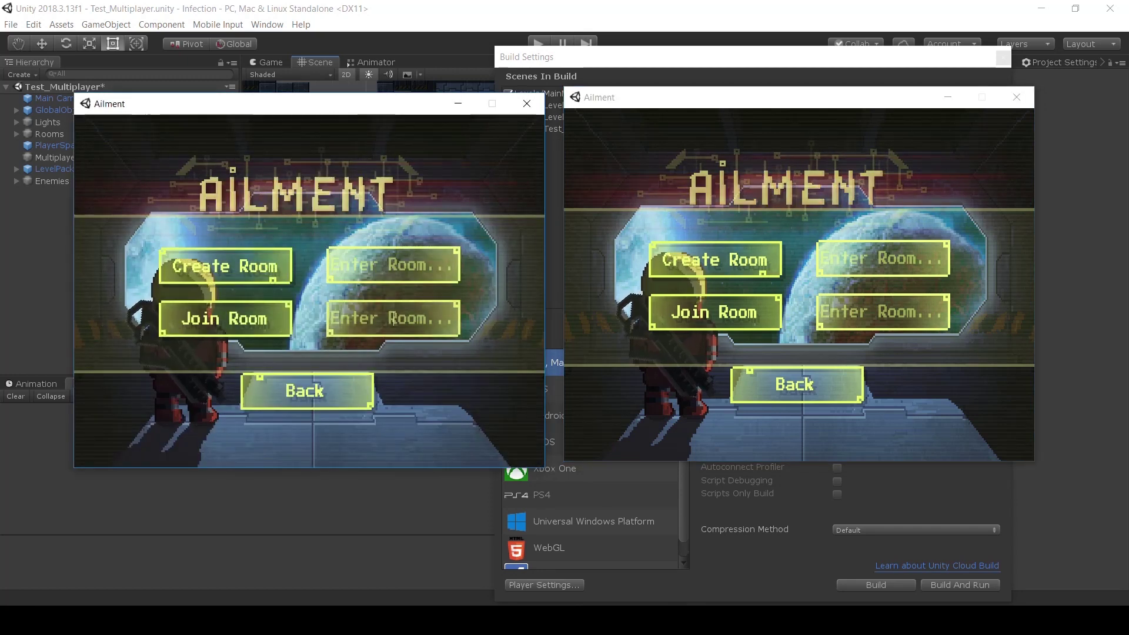
- Join the room named "Room" from both game instances
{"action": "type", "text": "Room"}
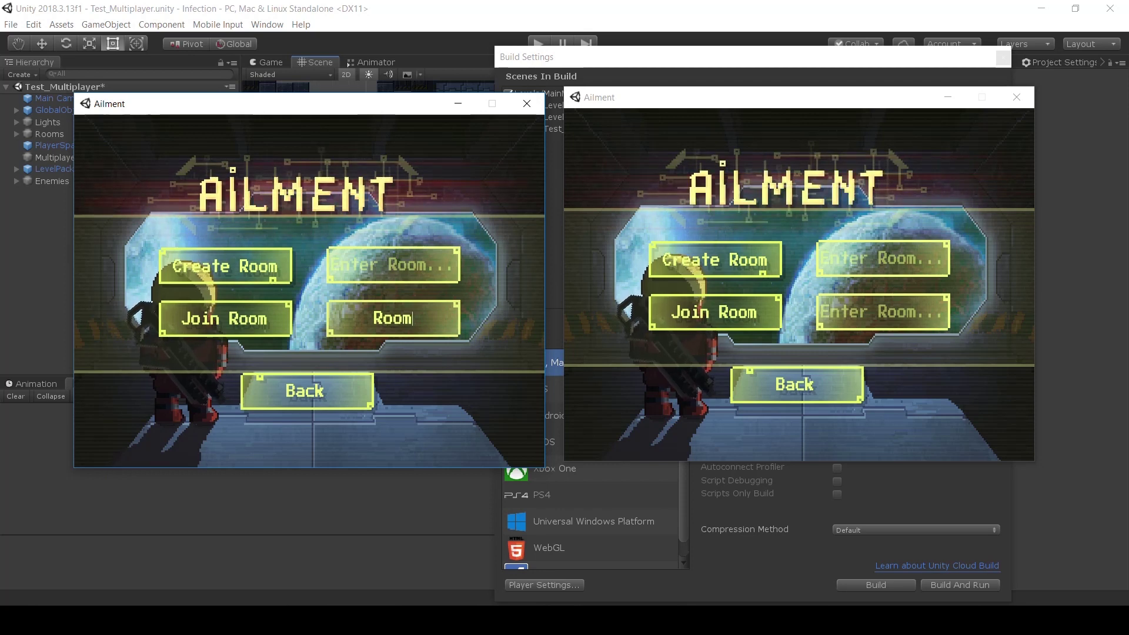
{"action": "left_click", "coordinate": [884, 313]}
{"action": "type", "text": "Room"}
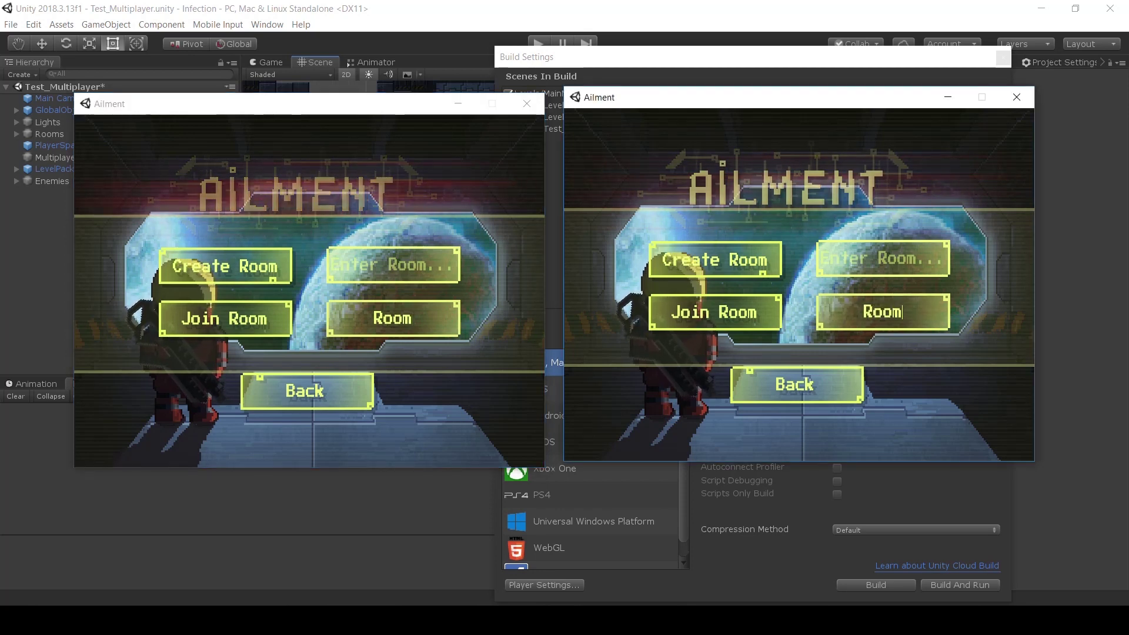
{"action": "left_click", "coordinate": [715, 311]}
{"action": "left_click", "coordinate": [225, 319]}
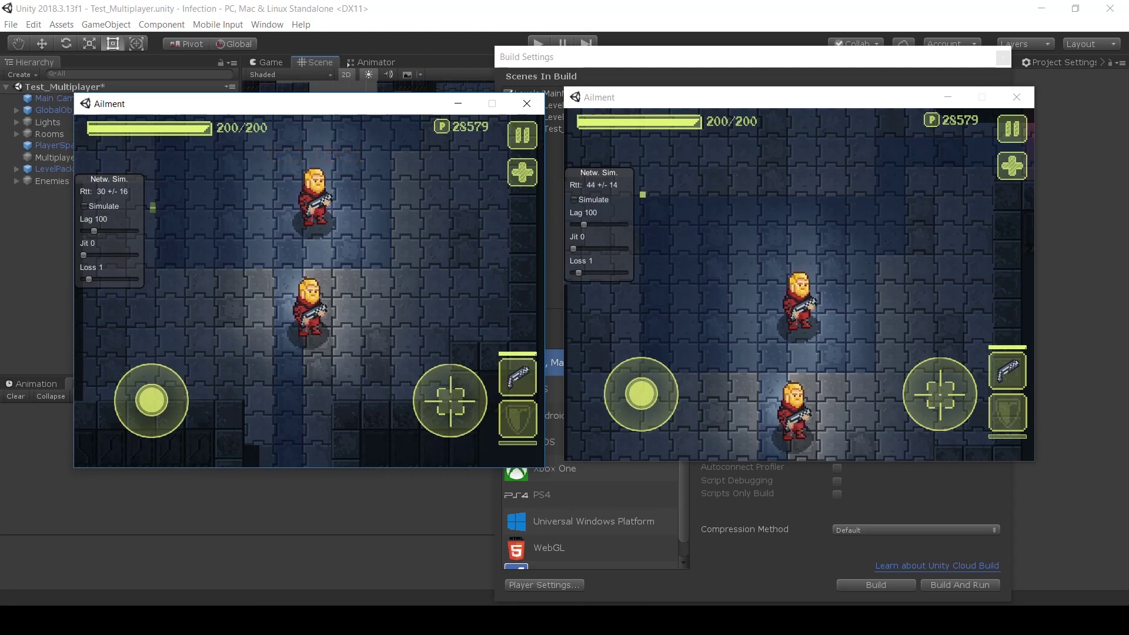
- Walk one player's character around the level to check that its movement is synchronized in both game windows
{"action": "key", "text": "w"}
{"action": "key", "text": "a"}
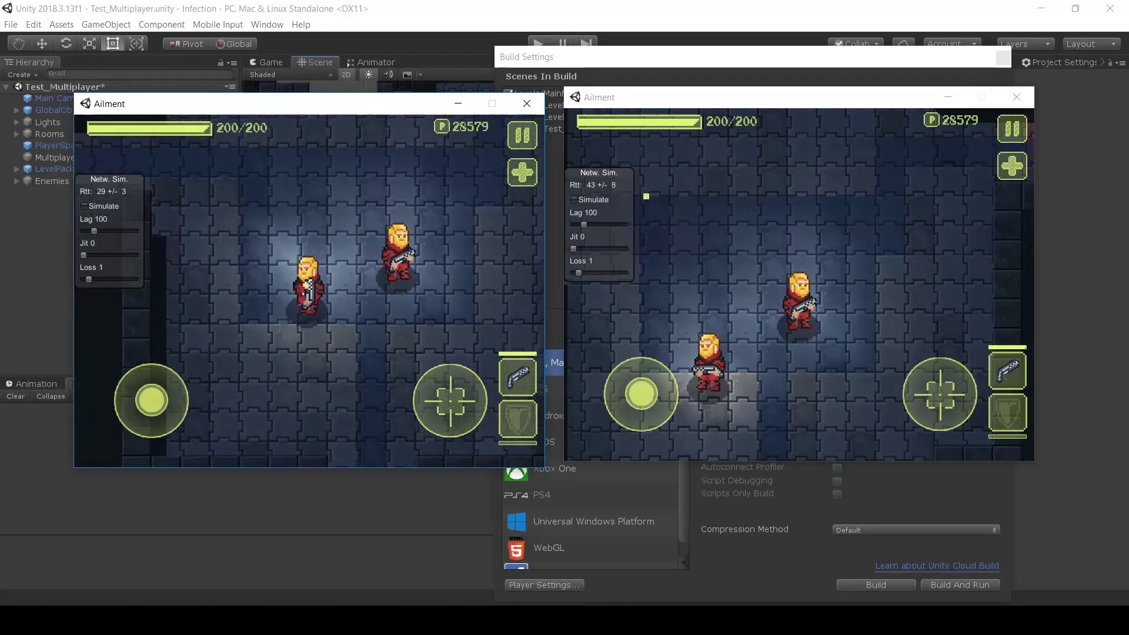
{"action": "key", "text": "w"}
{"action": "key", "text": "d"}
{"action": "key", "text": "s"}
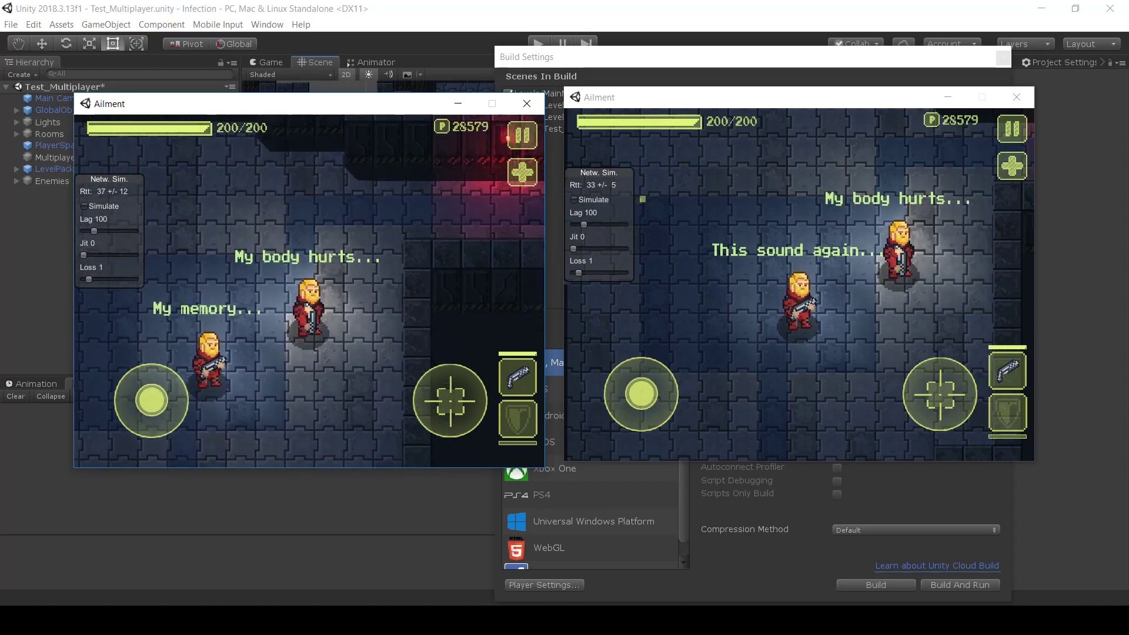
- Walk the second game instance's character over to the other player and on along the hall, comparing its movement in both windows
{"action": "key", "text": "a"}
{"action": "key", "text": "alt+Tab"}
{"action": "key", "text": "w"}
{"action": "key", "text": "d"}
{"action": "key", "text": "a"}
{"action": "key", "text": "w"}
{"action": "key", "text": "d"}
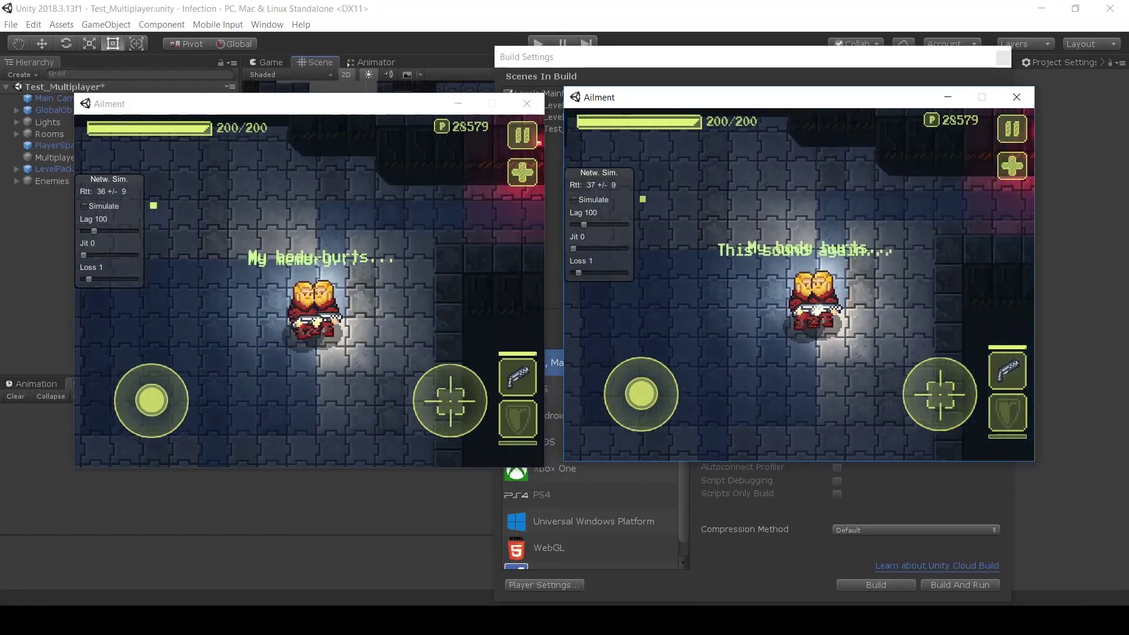
{"action": "key", "text": "a"}
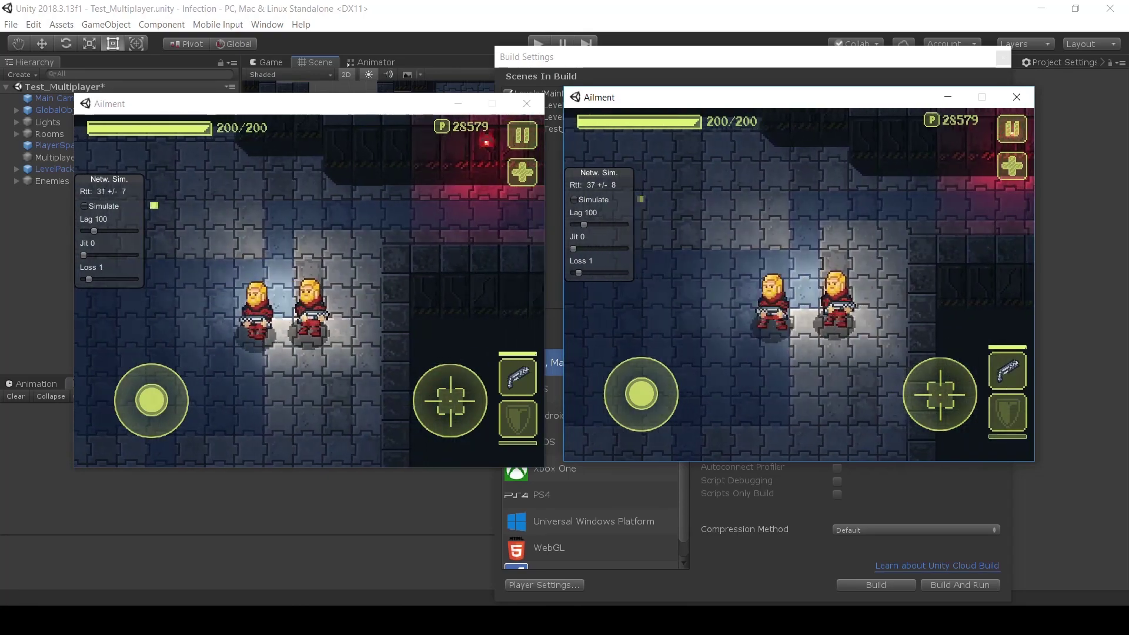
{"action": "key", "text": "a"}
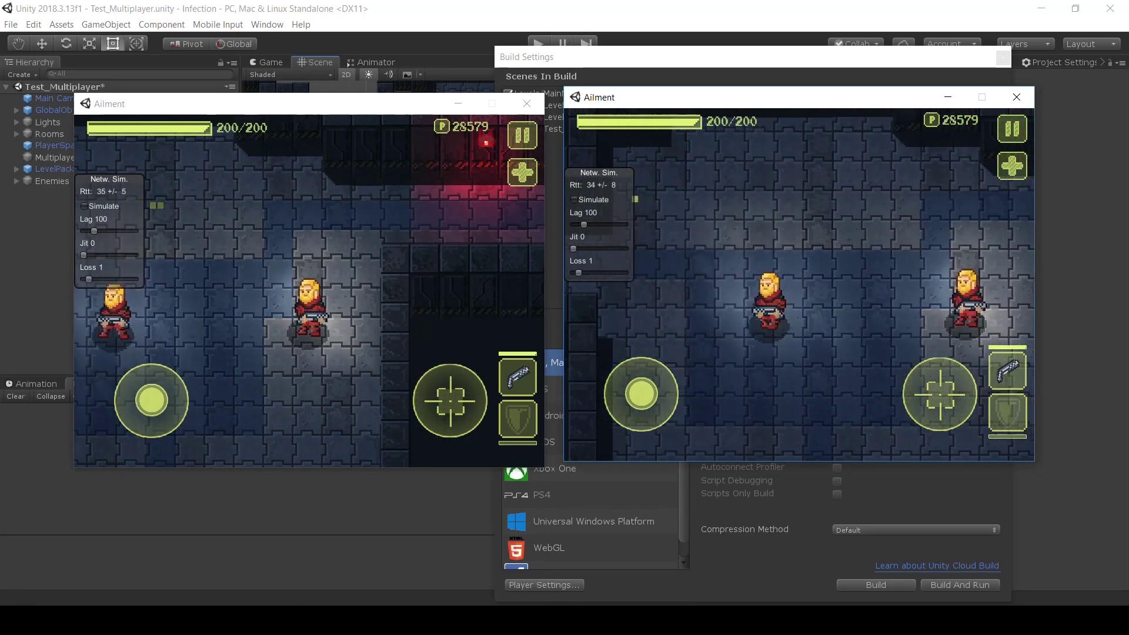
- Switch to the first game instance and lead its character past the other player through the corridor to the enemy room
{"action": "key", "text": "alt+Tab"}
{"action": "key", "text": "a"}
{"action": "key", "text": "a"}
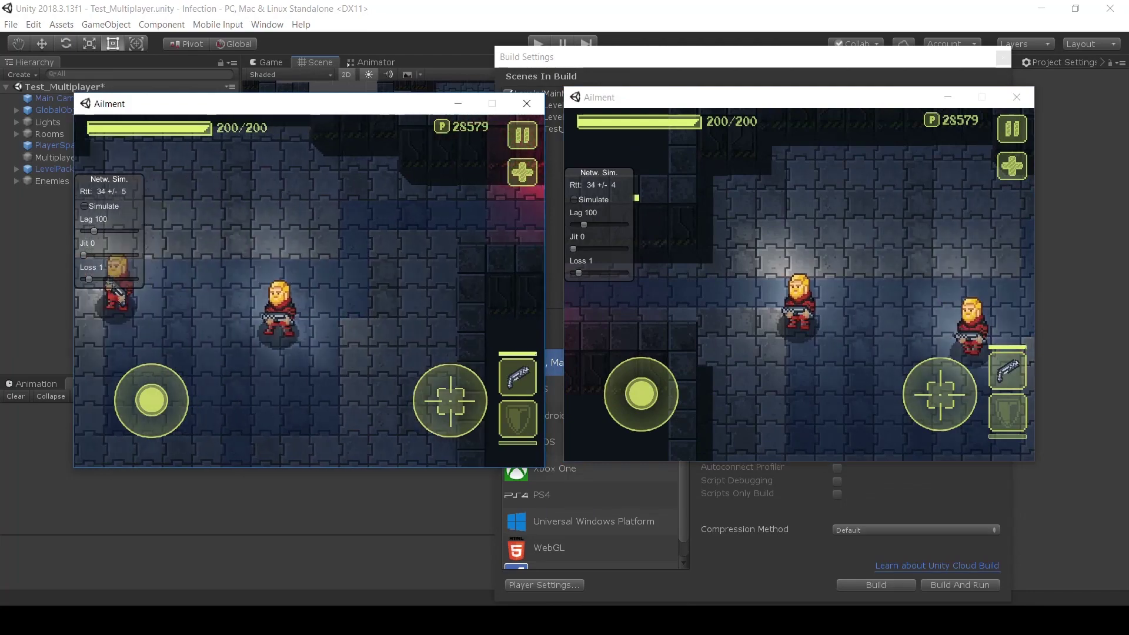
{"action": "key", "text": "w"}
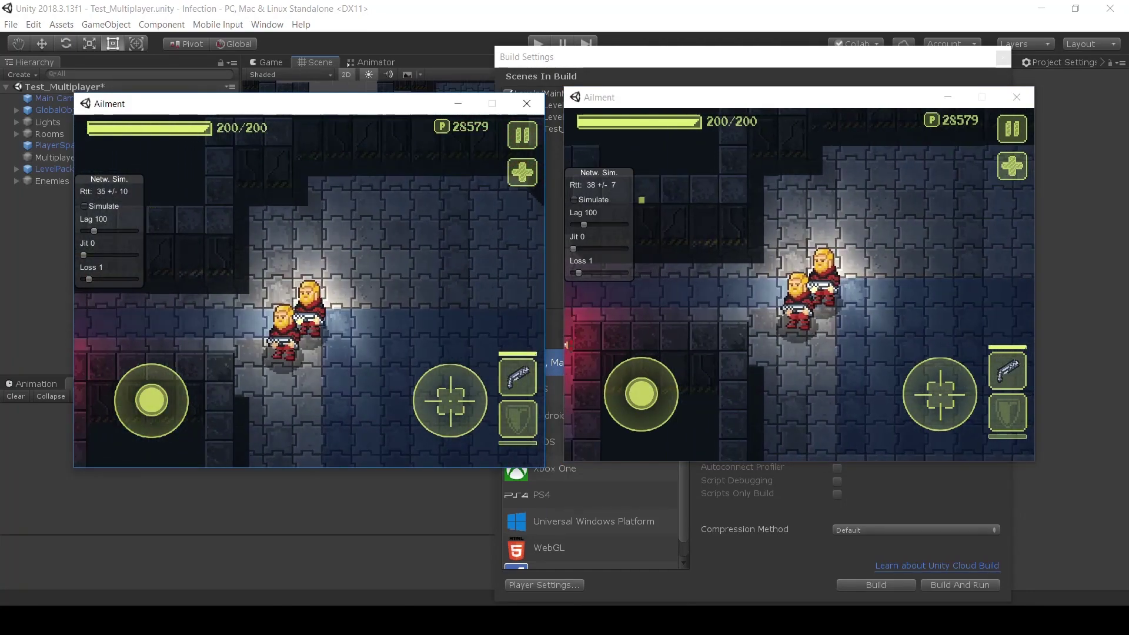
{"action": "key", "text": "w"}
{"action": "key", "text": "a"}
{"action": "key", "text": "s"}
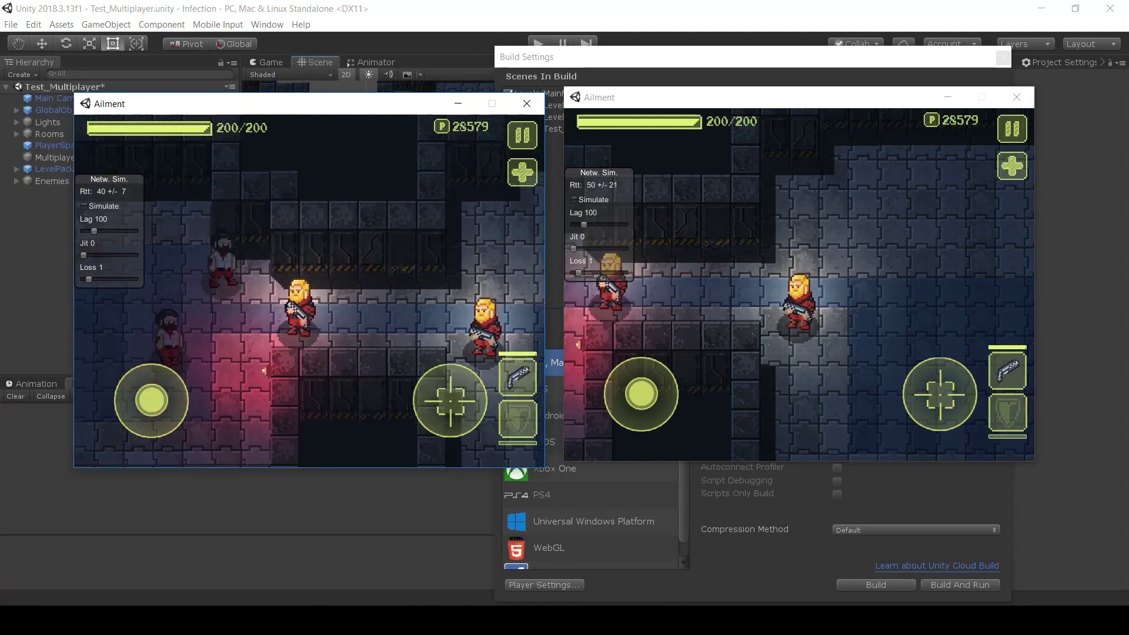
- Switch to the second game instance and bring its character through the corridor in among the enemies
{"action": "key", "text": "alt+Tab"}
{"action": "key", "text": "alt+Tab"}
{"action": "key", "text": "alt+Tab"}
{"action": "key", "text": "a"}
{"action": "key", "text": "s"}
{"action": "key", "text": "w"}
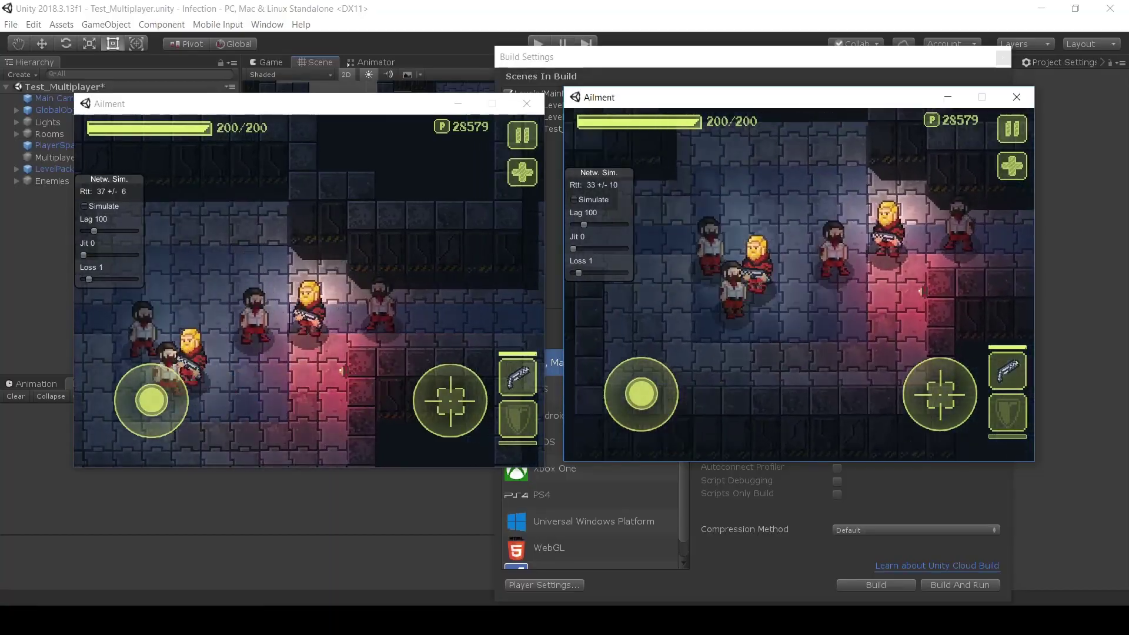
{"action": "key", "text": "d"}
- Move the first instance's character between the red-lit doorway and the enemy room to compare enemy positions in both windows
{"action": "key", "text": "alt+Tab"}
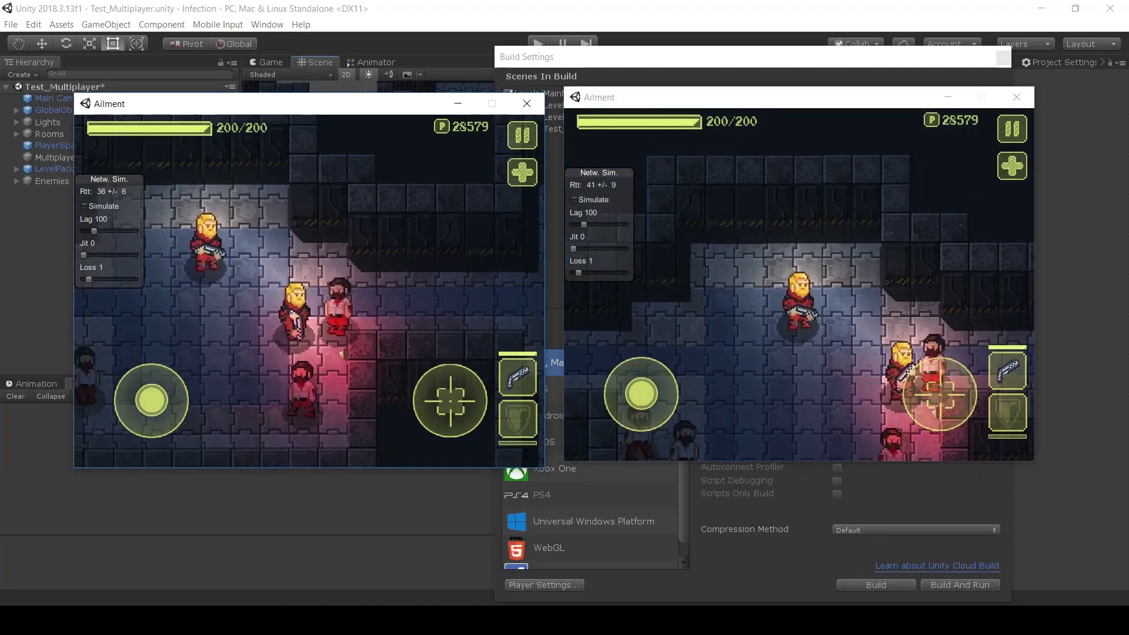
{"action": "key", "text": "a"}
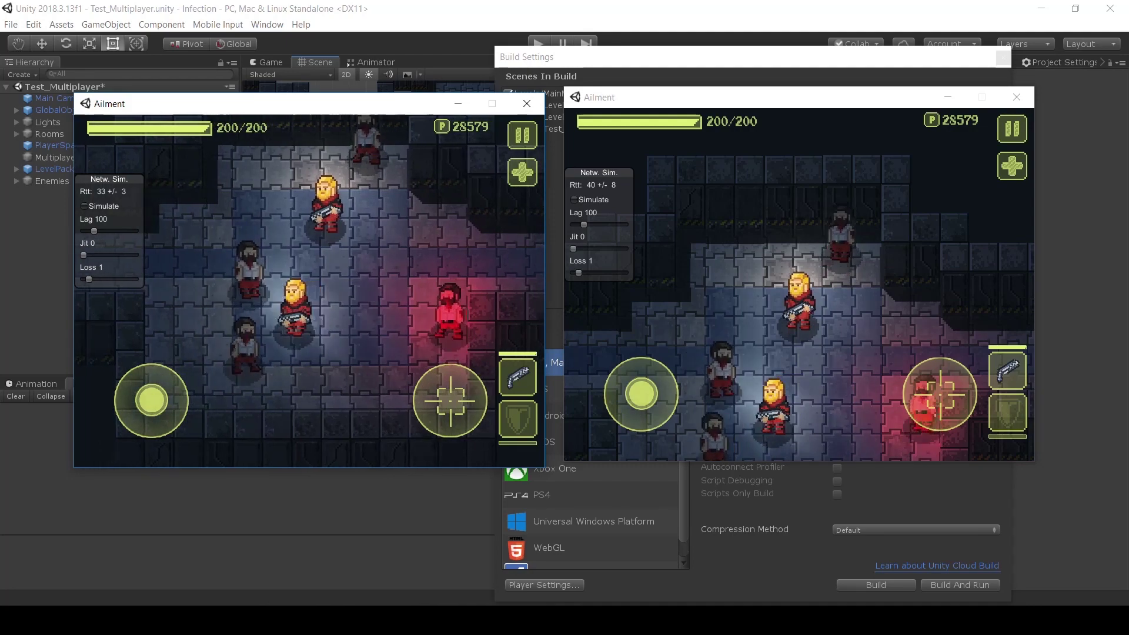
{"action": "key", "text": "a"}
{"action": "key", "text": "w"}
{"action": "key", "text": "d"}
{"action": "key", "text": "s"}
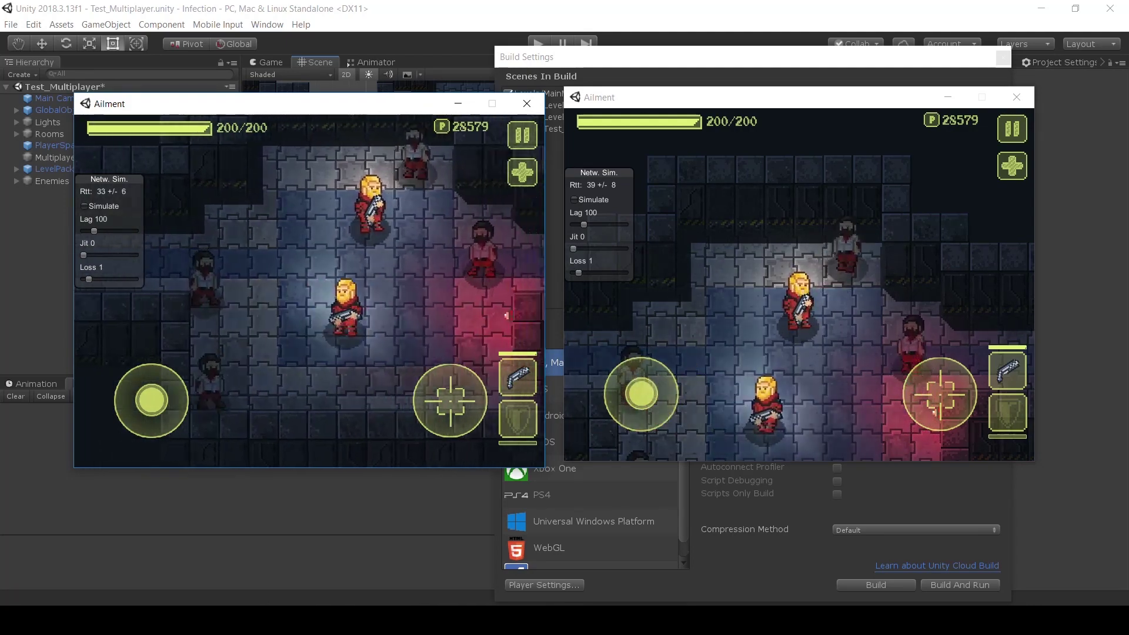
{"action": "key", "text": "w"}
{"action": "key", "text": "d"}
{"action": "key", "text": "w"}
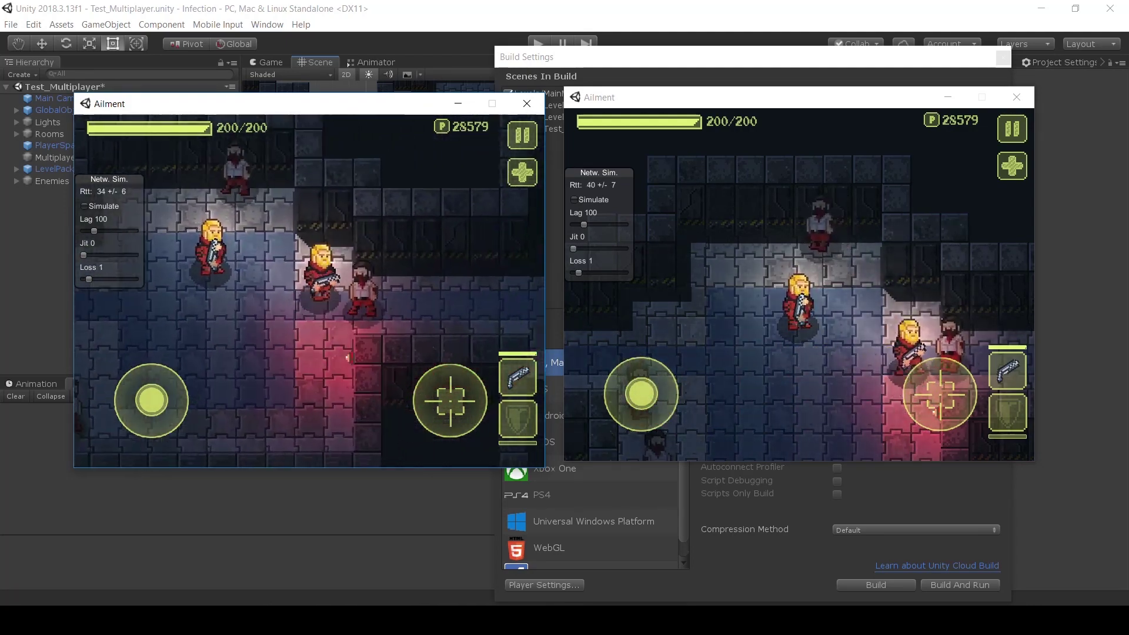
{"action": "key", "text": "s"}
{"action": "key", "text": "d"}
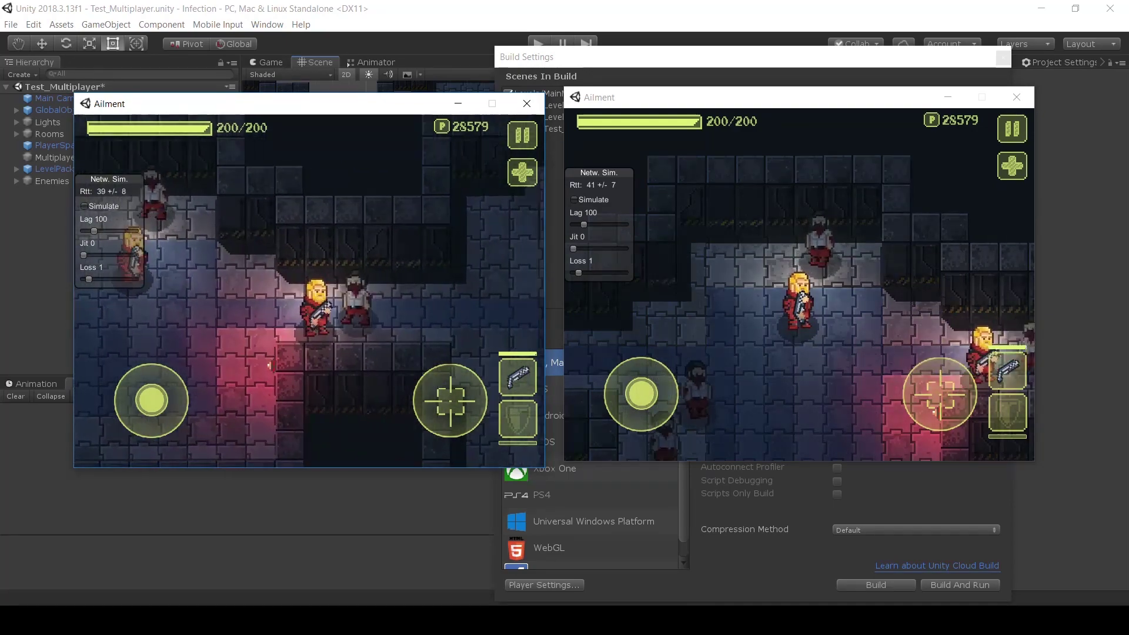
{"action": "key", "text": "a"}
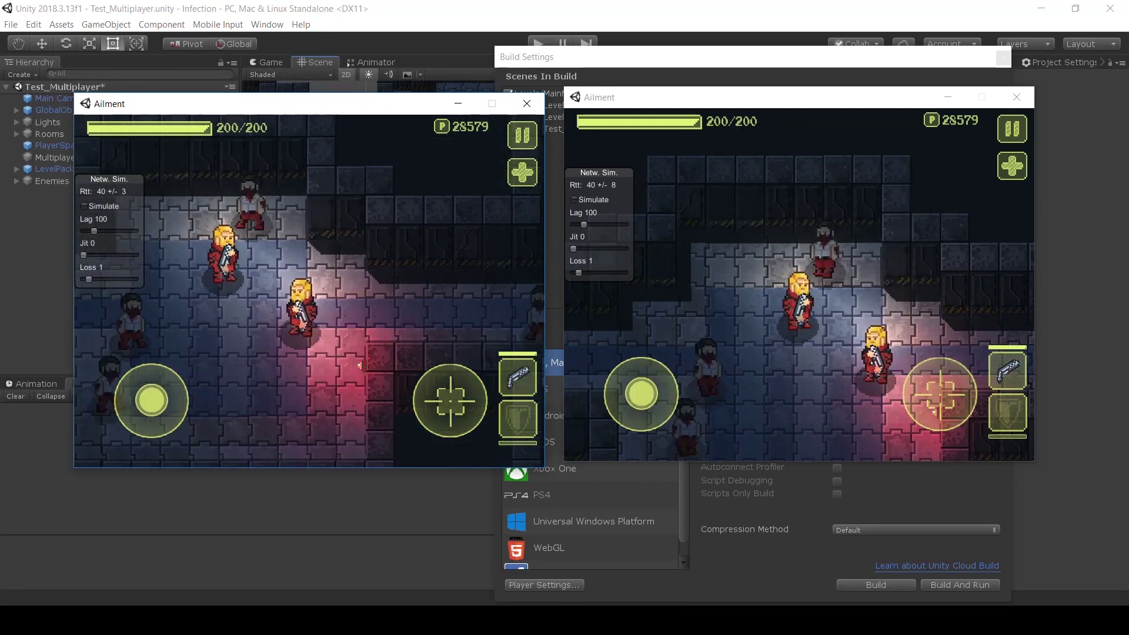
- Switch to the second game instance and walk its character around the enemy room to check how the enemies react
{"action": "key", "text": "alt+Tab"}
{"action": "key", "text": "w"}
{"action": "key", "text": "d"}
{"action": "key", "text": "s"}
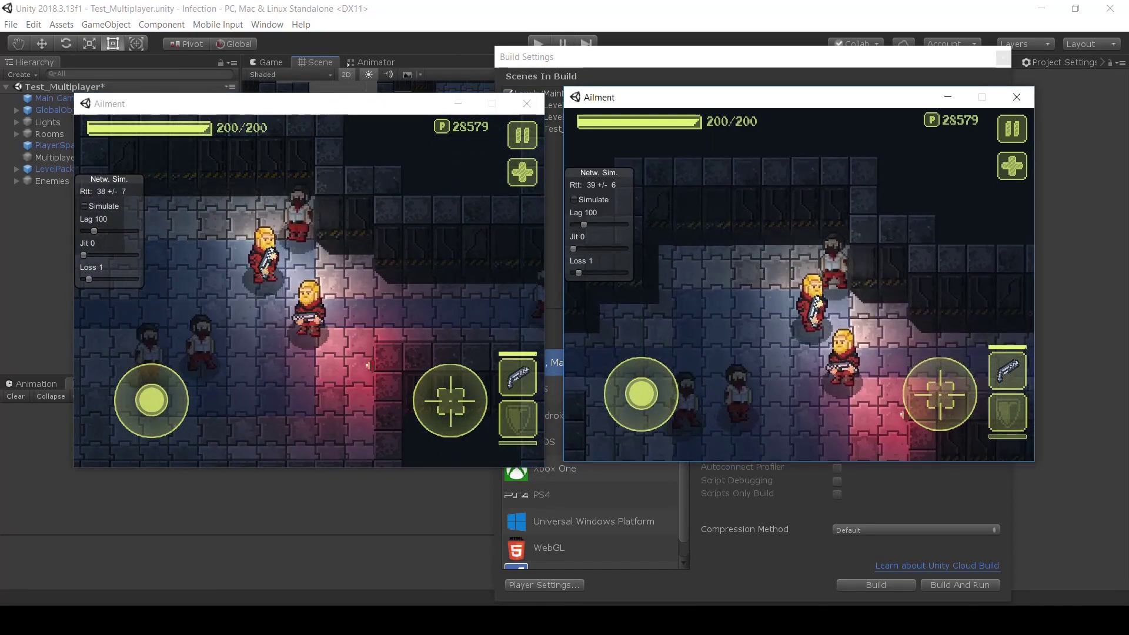
{"action": "key", "text": "w"}
{"action": "key", "text": "s"}
{"action": "key", "text": "a"}
{"action": "key", "text": "d"}
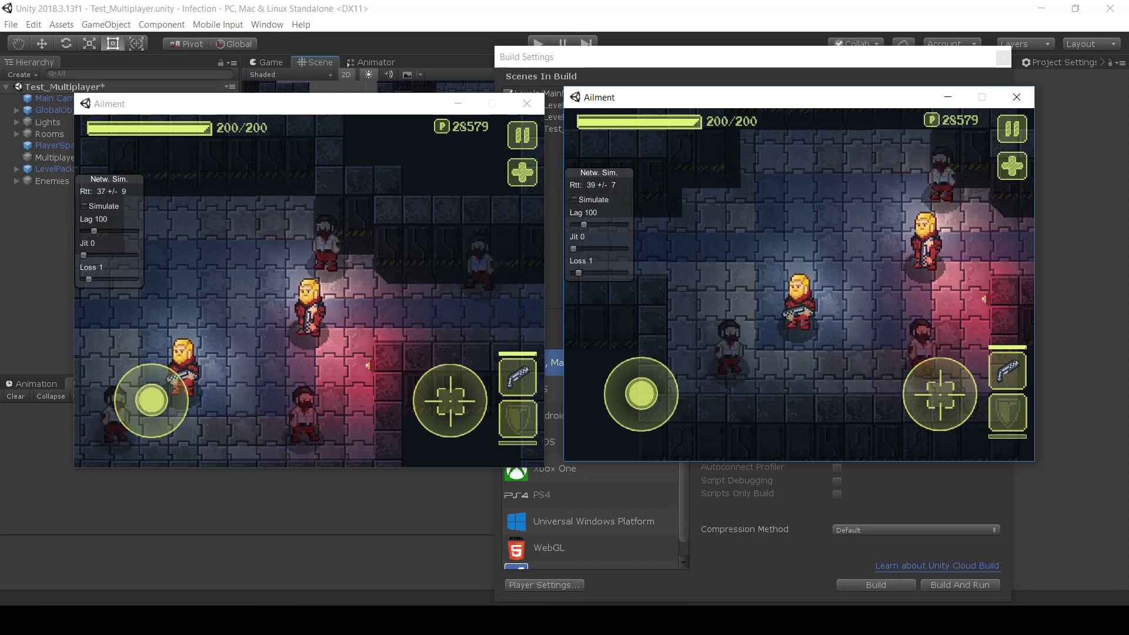
- Switch back to the first instance and circle its character around the other player, comparing enemy movement across both windows
{"action": "key", "text": "alt+Tab"}
{"action": "key", "text": "a"}
{"action": "key", "text": "s"}
{"action": "key", "text": "d"}
{"action": "key", "text": "s"}
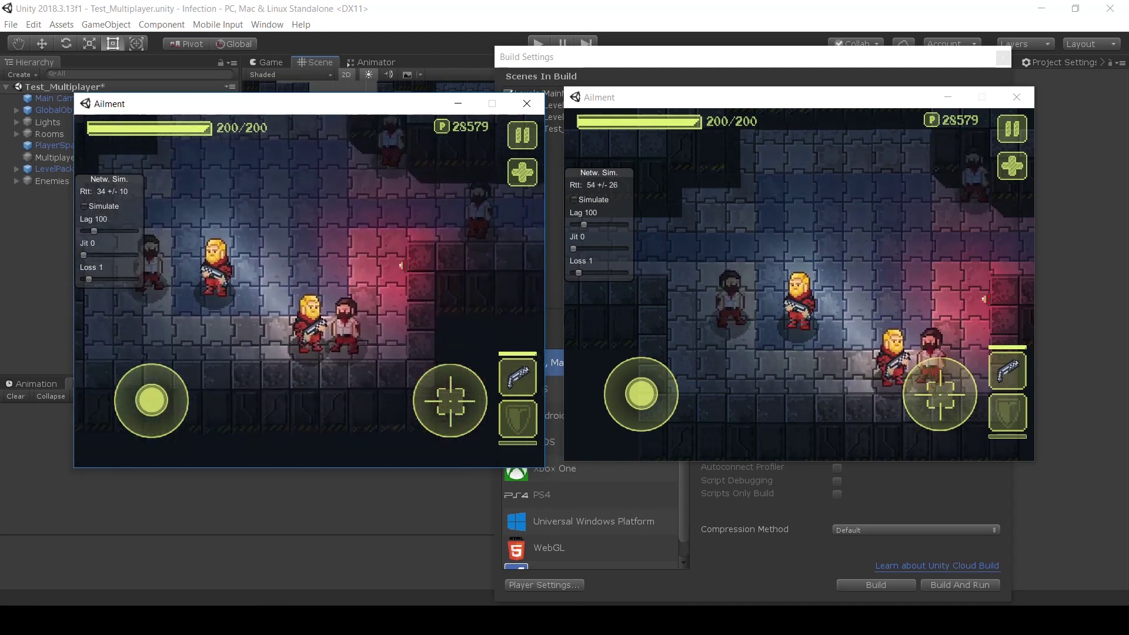
{"action": "key", "text": "w"}
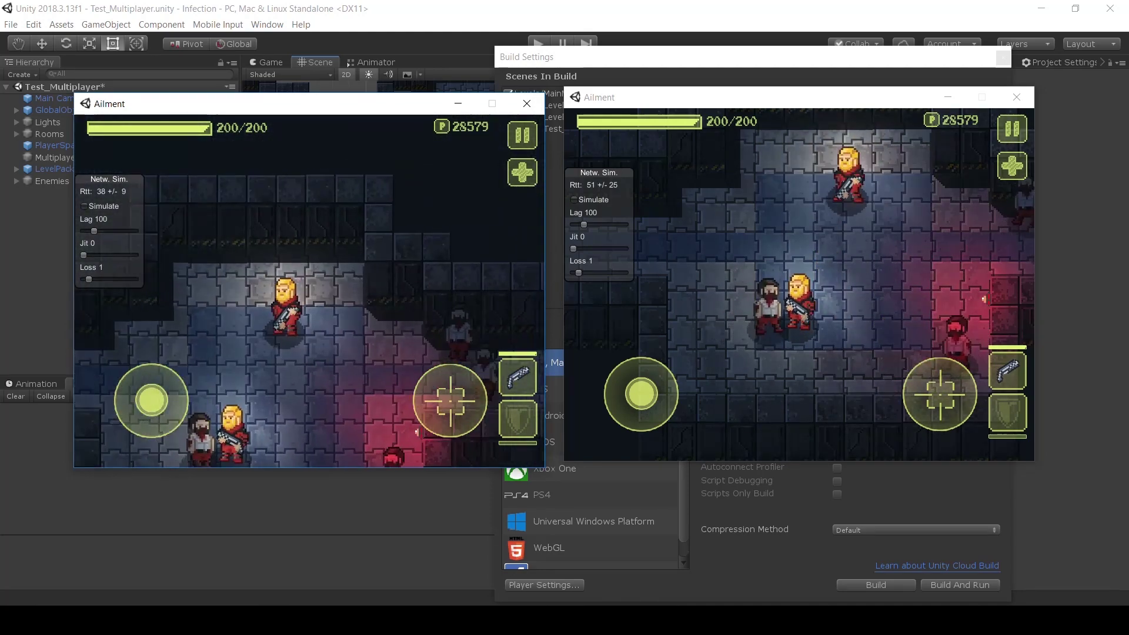
{"action": "key", "text": "s"}
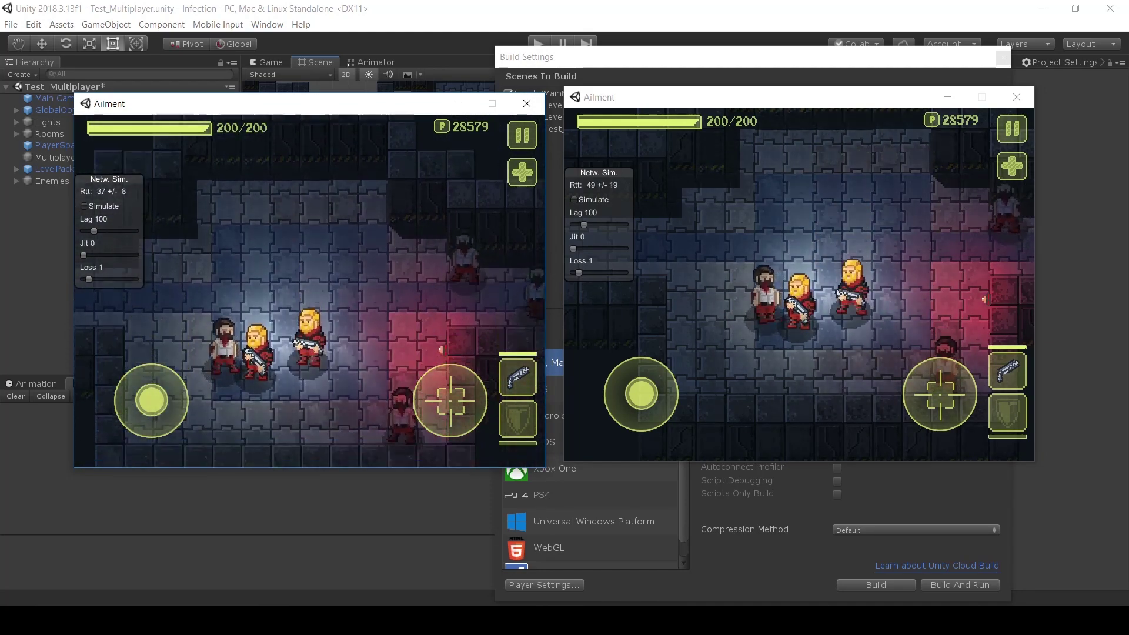
{"action": "key", "text": "a"}
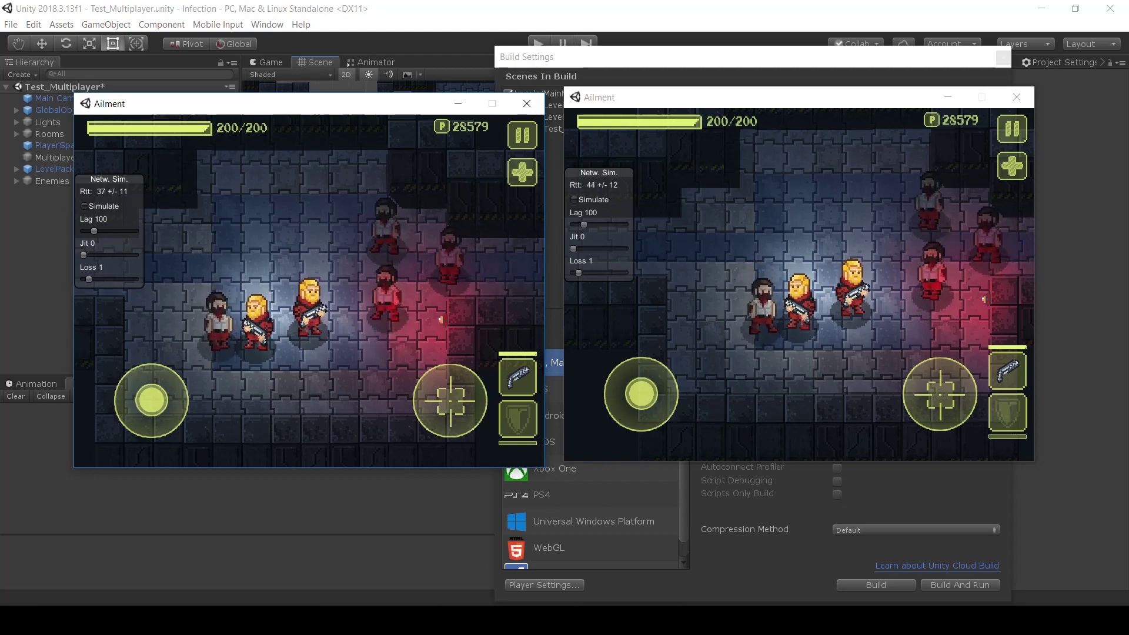
{"action": "key", "text": "a"}
{"action": "key", "text": "w"}
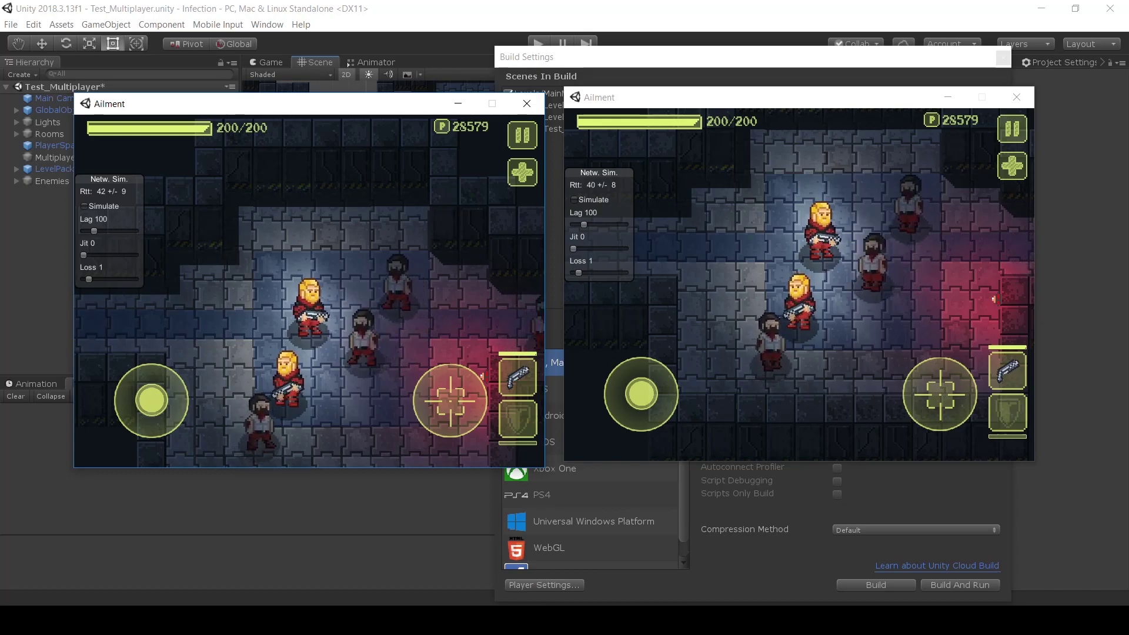
- Shoot the nearest enemy with the first instance's character while dodging around the enemy room
{"action": "key", "text": "space"}
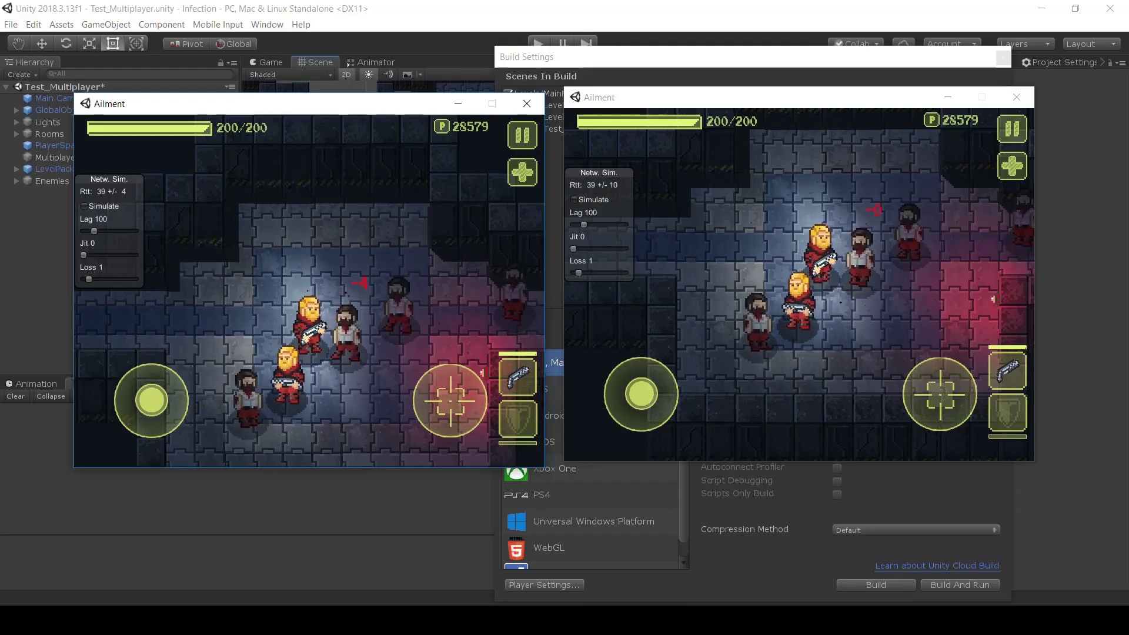
{"action": "key", "text": "a"}
{"action": "key", "text": "w"}
{"action": "key", "text": "s"}
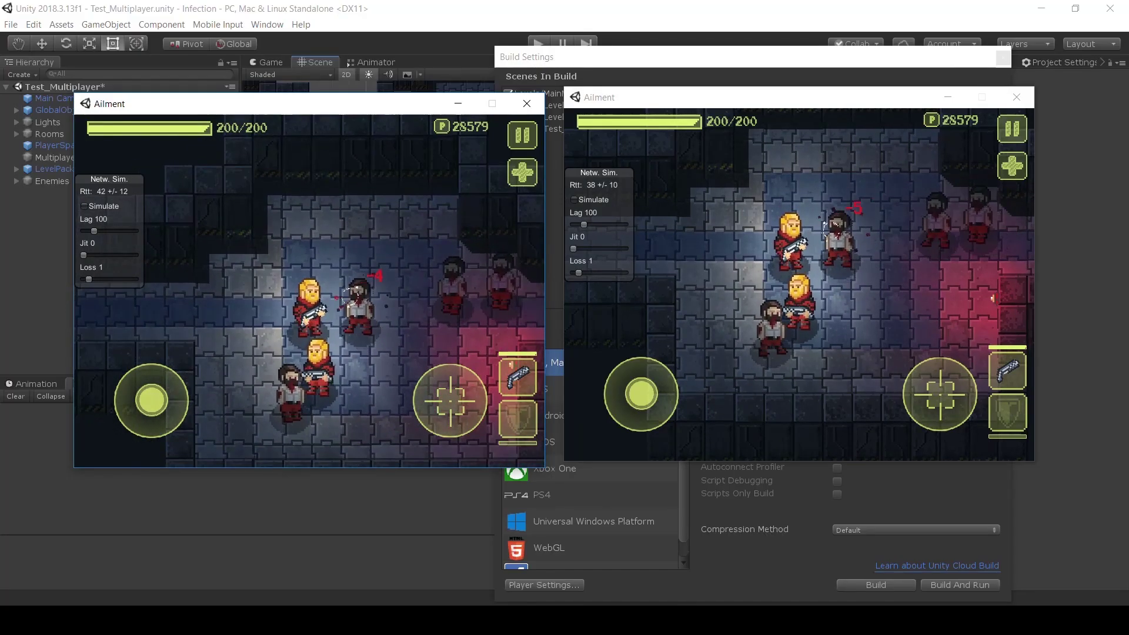
{"action": "key", "text": "w"}
{"action": "key", "text": "d"}
{"action": "key", "text": "space"}
{"action": "key", "text": "w"}
{"action": "key", "text": "space"}
{"action": "key", "text": "a"}
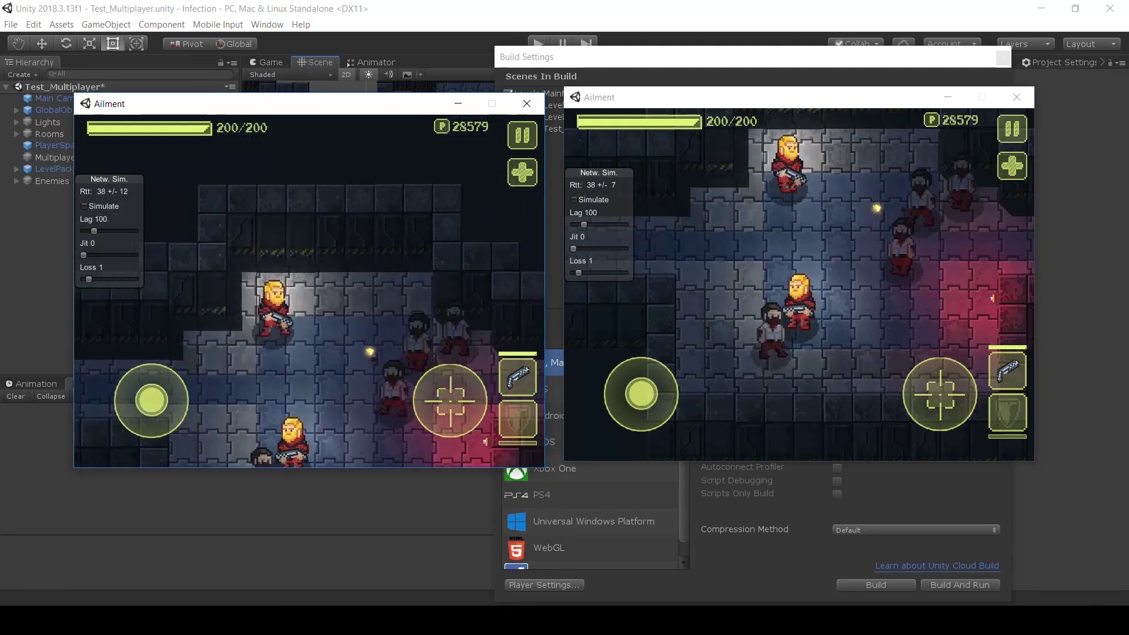
{"action": "key", "text": "s"}
{"action": "key", "text": "w"}
{"action": "key", "text": "space"}
{"action": "key", "text": "s"}
{"action": "key", "text": "d"}
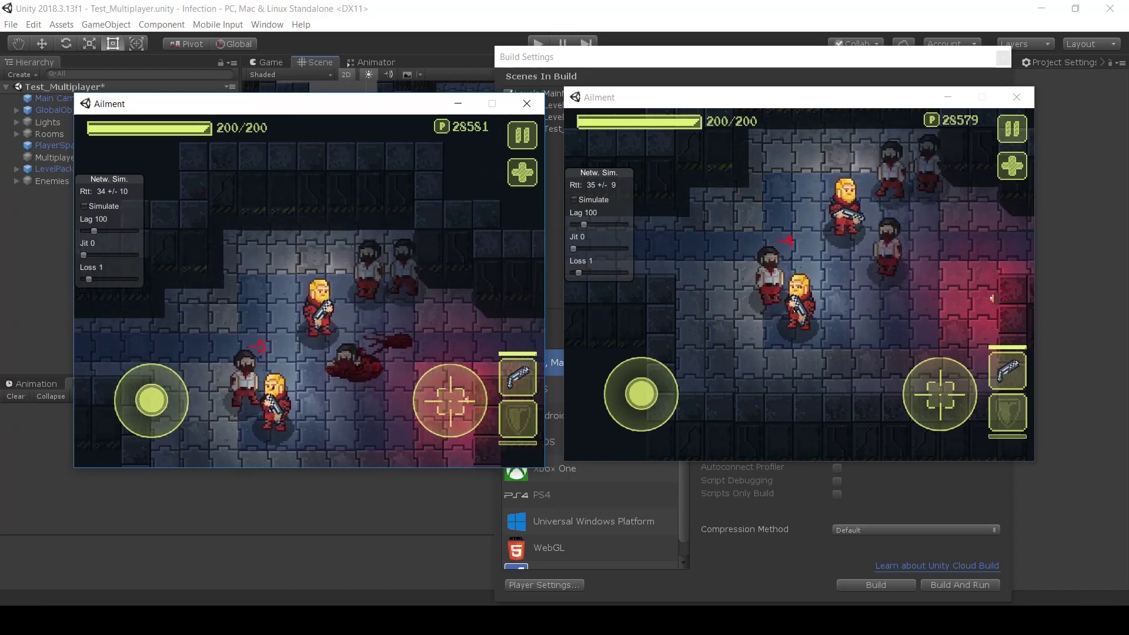
- Shoot the remaining enemies near the room's upper wall with the first instance's character
{"action": "key", "text": "s"}
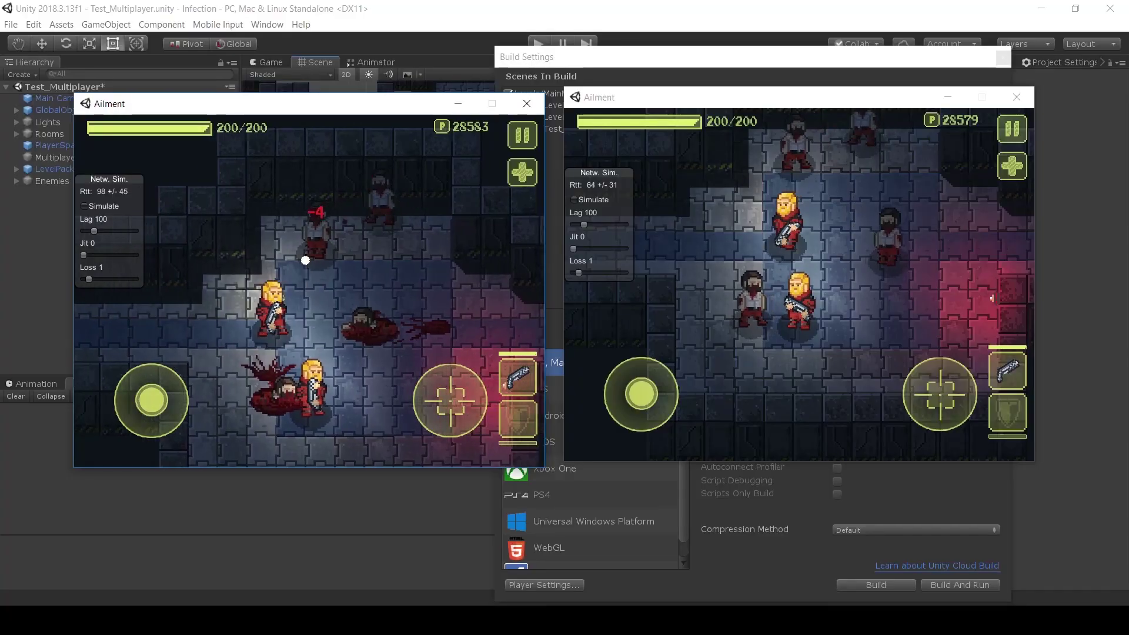
{"action": "key", "text": "a"}
{"action": "key", "text": "space"}
{"action": "key", "text": "d"}
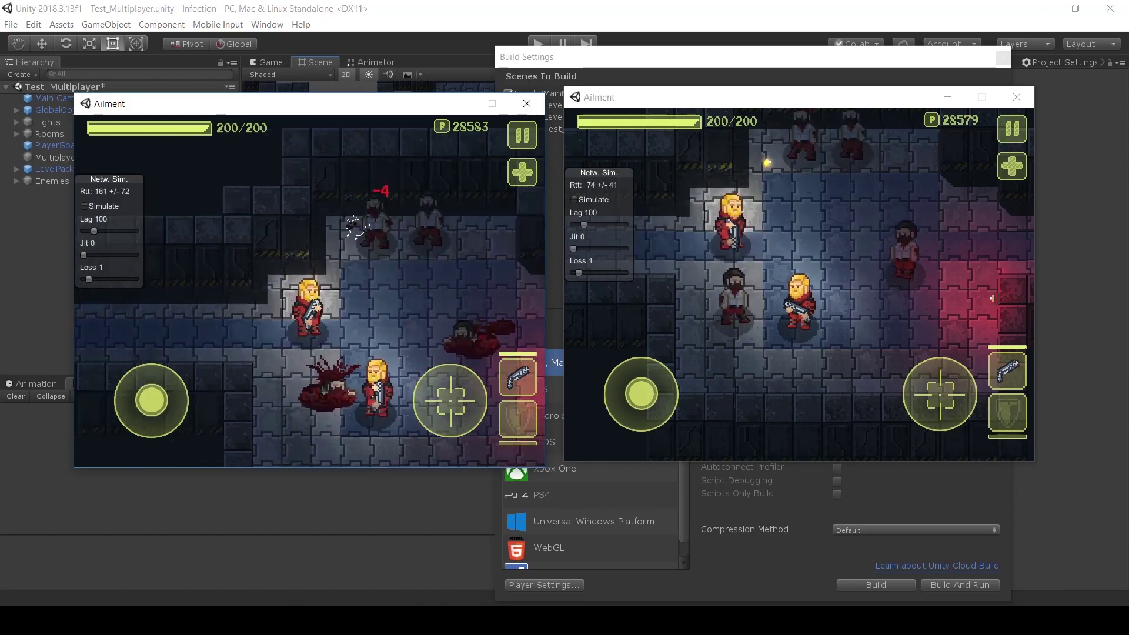
{"action": "key", "text": "space"}
{"action": "key", "text": "d"}
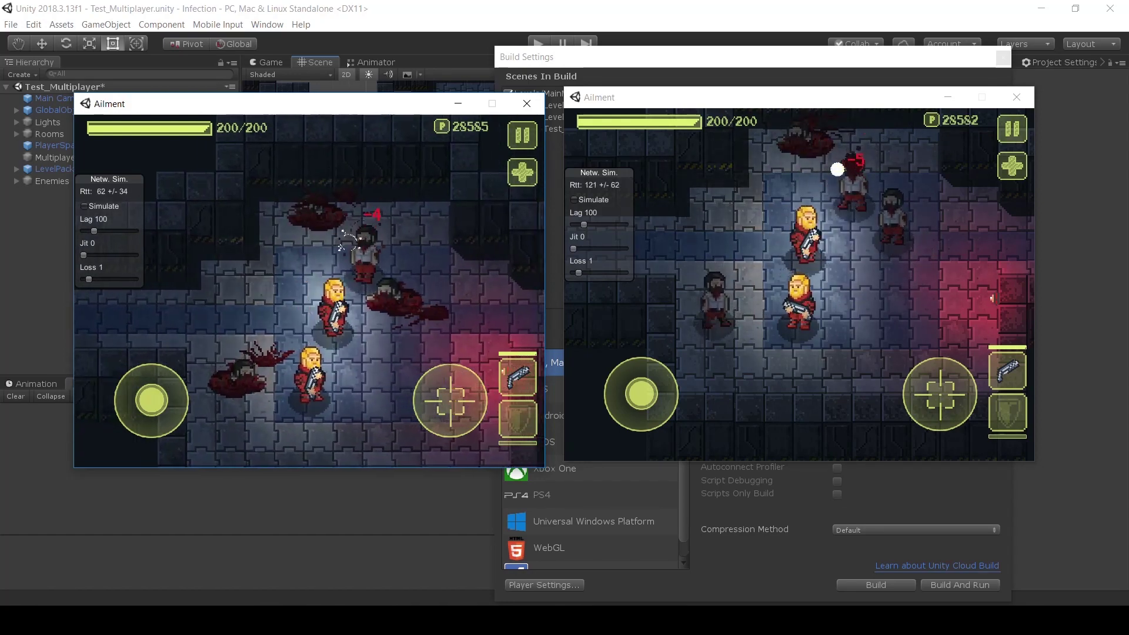
{"action": "key", "text": "space"}
{"action": "key", "text": "w"}
{"action": "key", "text": "a"}
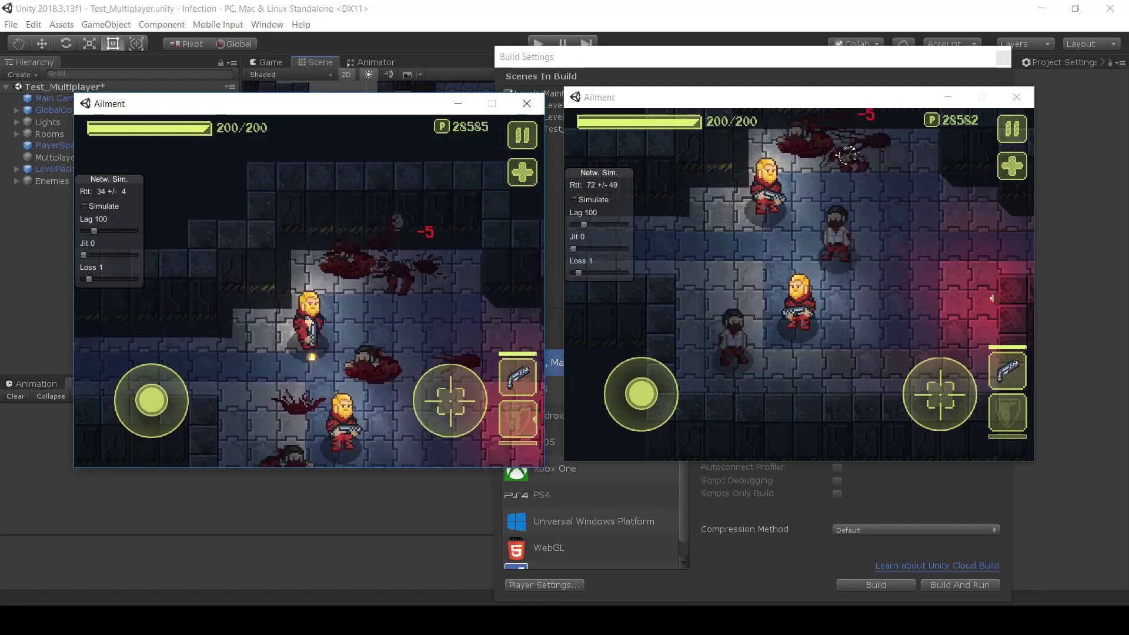
- Fire the first instance's gun toward the enemies still standing in the second window to compare enemy state between both instances
{"action": "key", "text": "s"}
{"action": "key", "text": "d"}
{"action": "key", "text": "space"}
{"action": "key", "text": "a"}
{"action": "key", "text": "space"}
{"action": "key", "text": "d"}
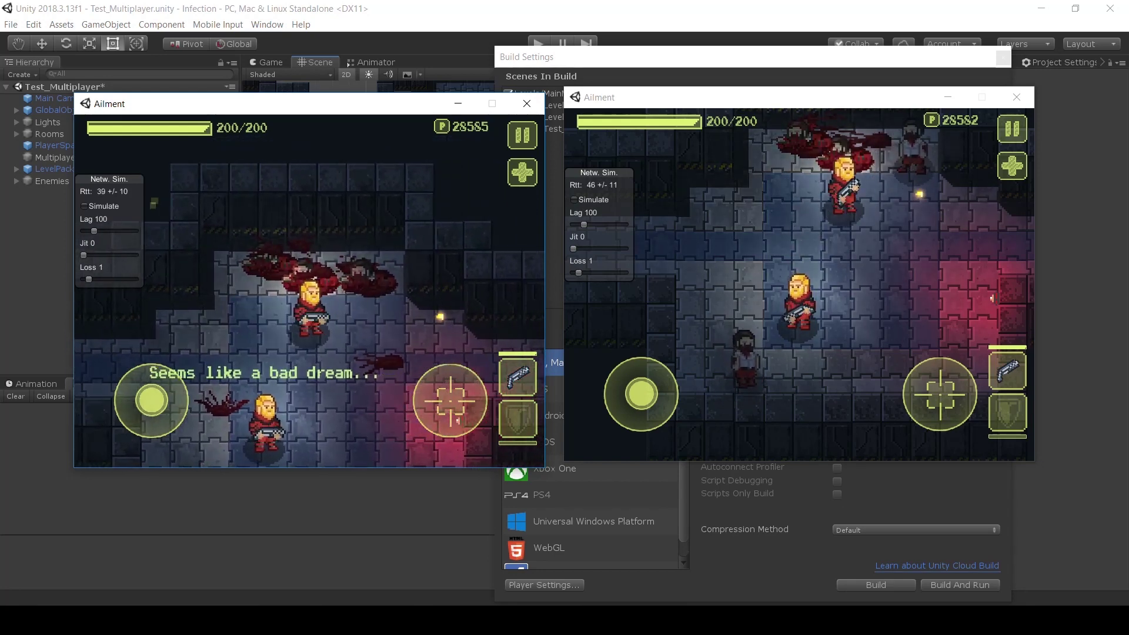
{"action": "key", "text": "s"}
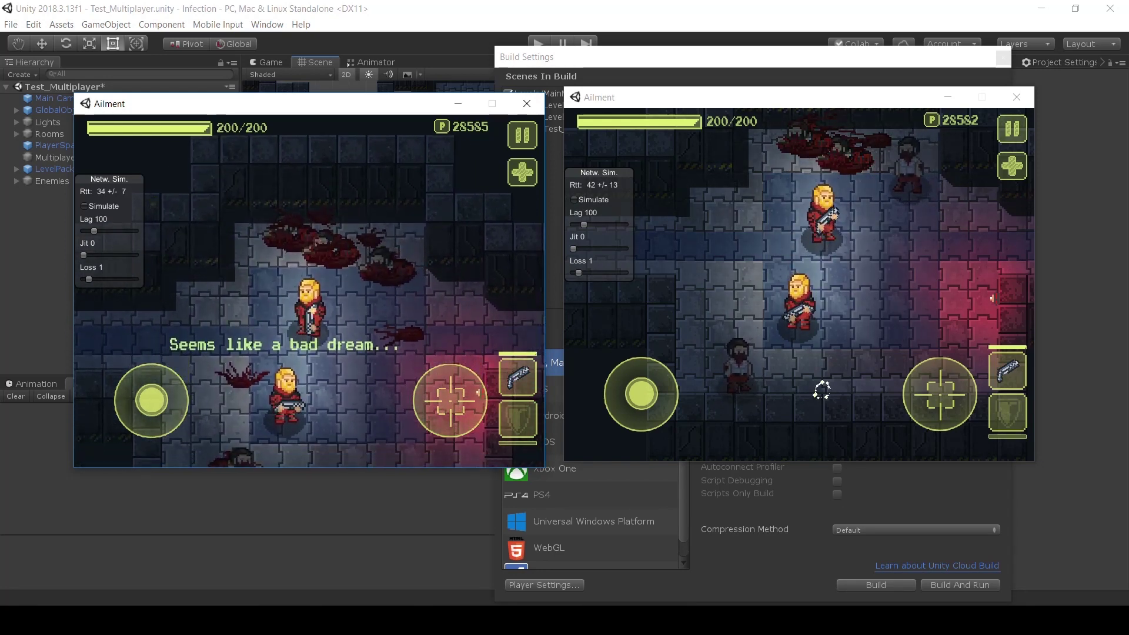
{"action": "key", "text": "d"}
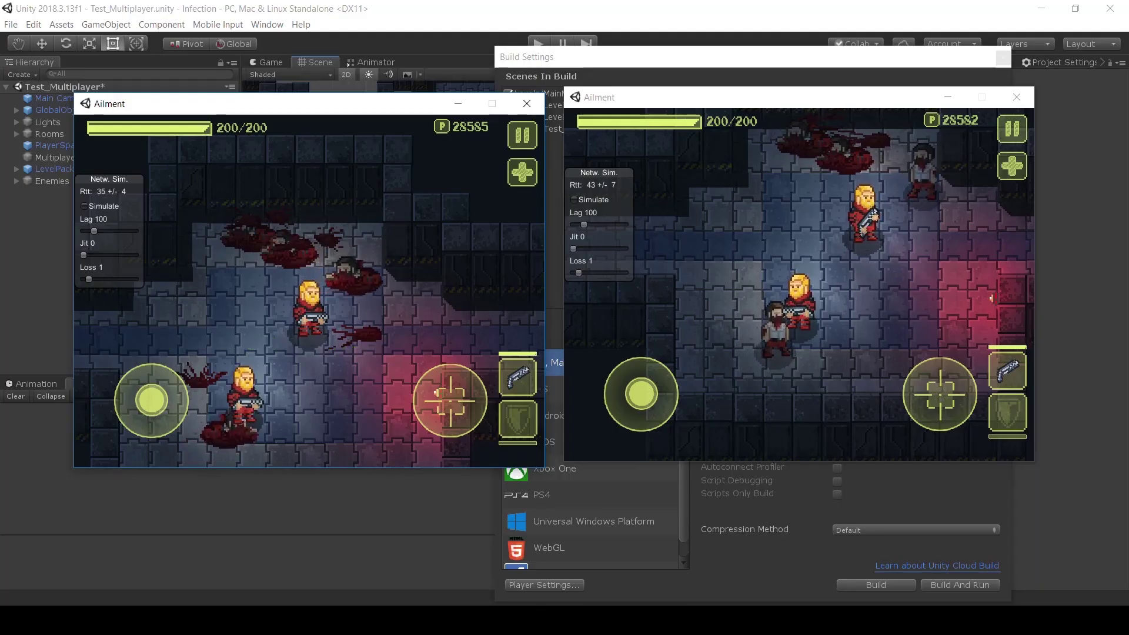
{"action": "key", "text": "w"}
{"action": "key", "text": "a"}
{"action": "key", "text": "s"}
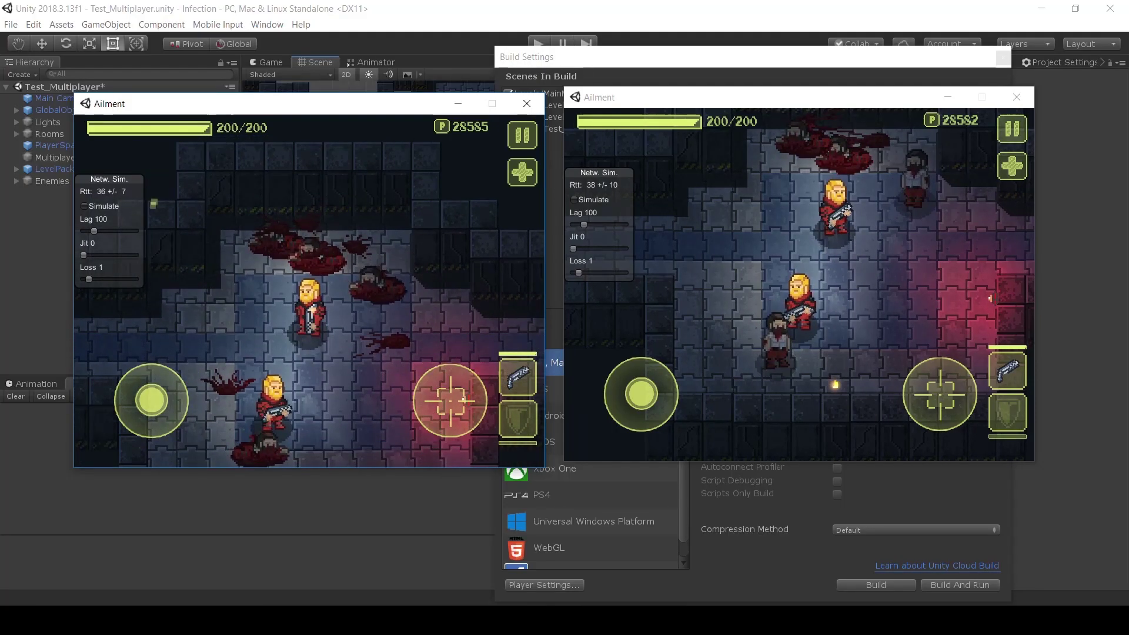
{"action": "key", "text": "a"}
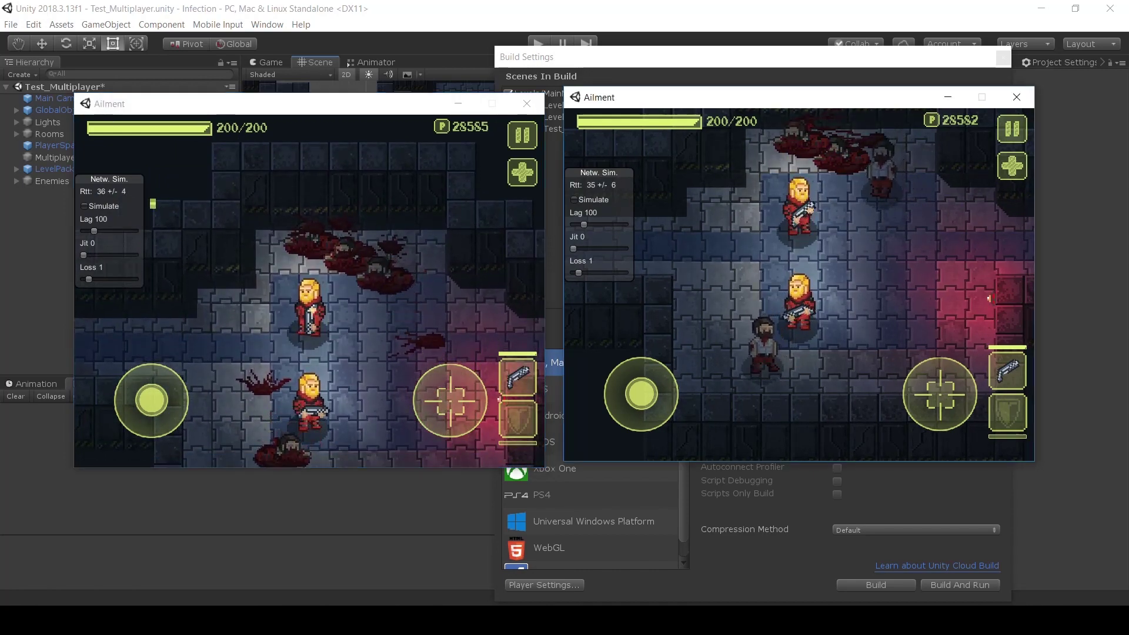
- Switch to the second game instance, finish off its remaining enemies and walk its character up beside the other player
{"action": "left_click", "coordinate": [799, 396]}
{"action": "key", "text": "w"}
{"action": "key", "text": "d"}
{"action": "key", "text": "d"}
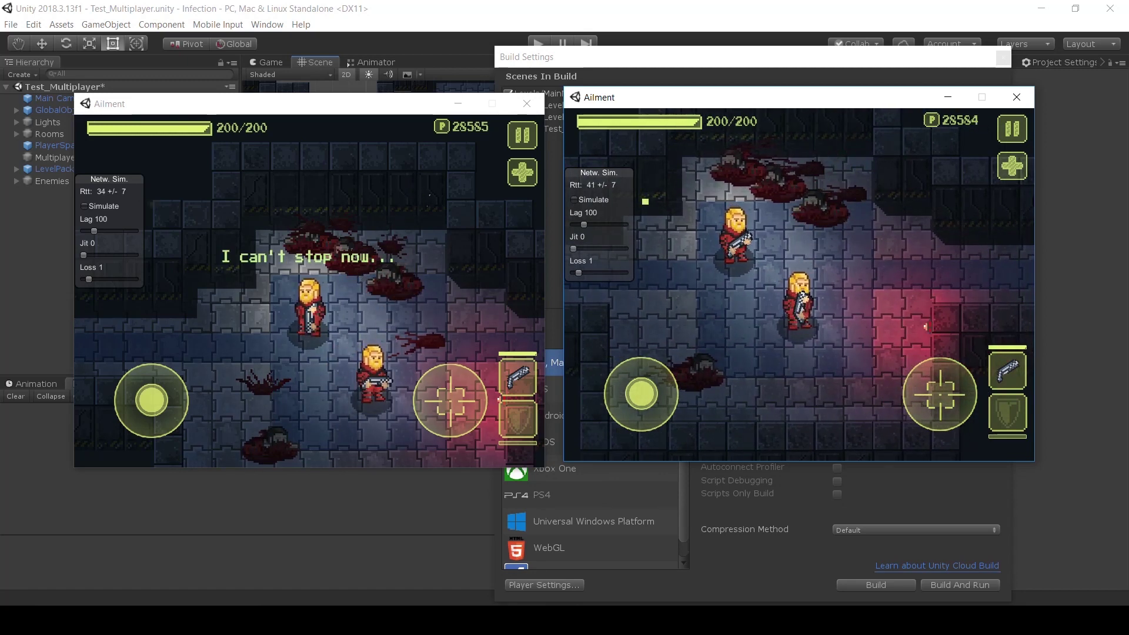
{"action": "key", "text": "w"}
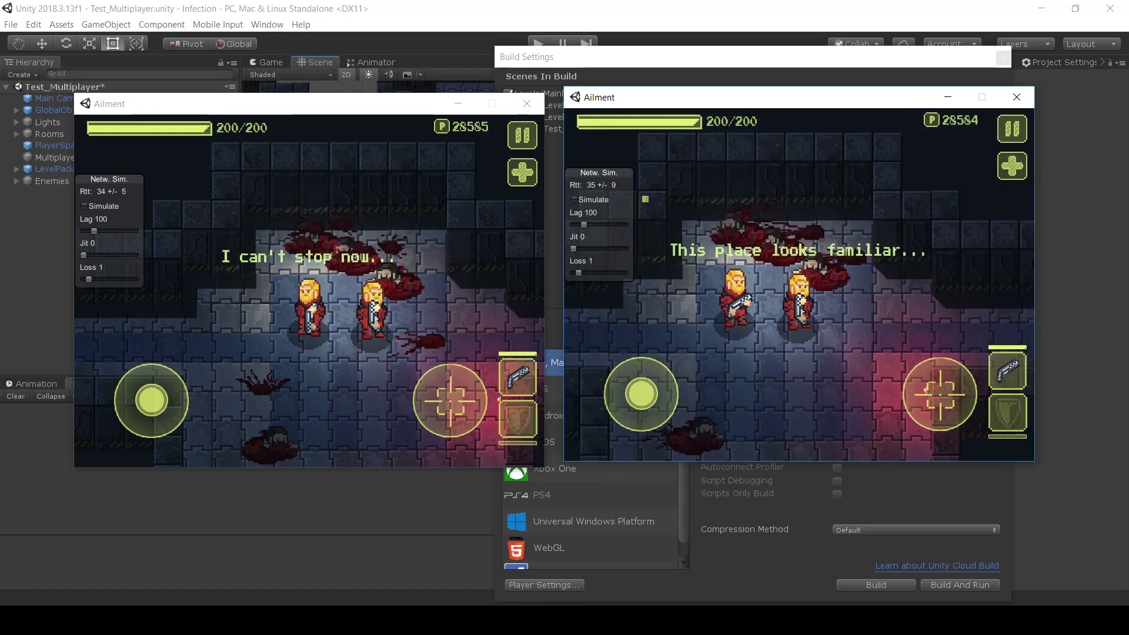
- Circle the second instance's character around the other player and bring it back beside them to check movement synchronization
{"action": "key", "text": "s"}
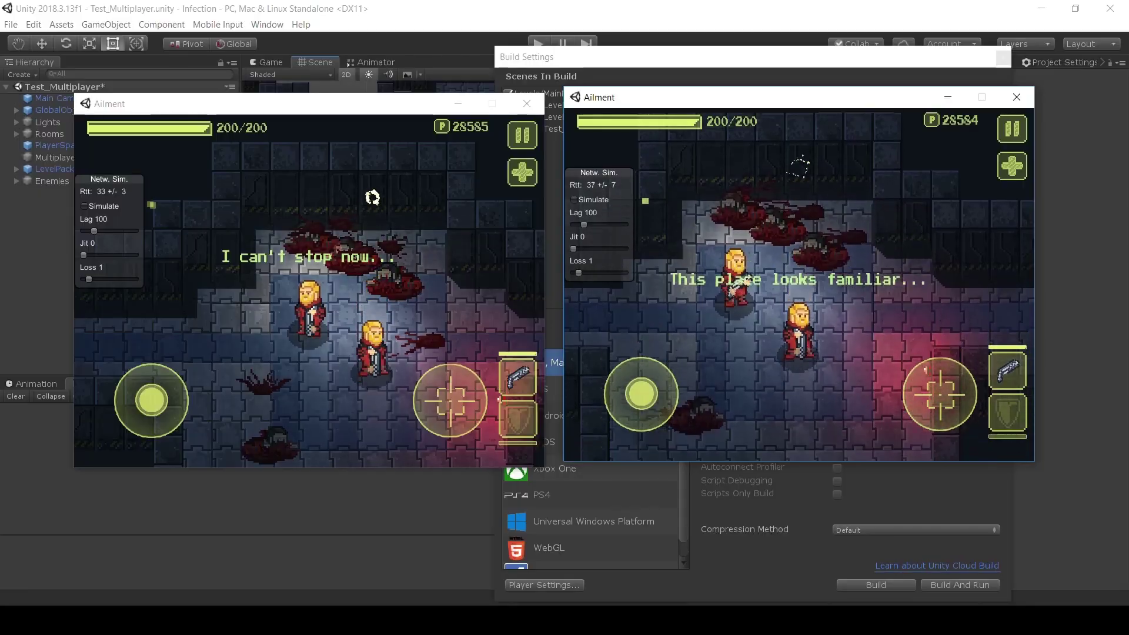
{"action": "key", "text": "w"}
{"action": "key", "text": "d"}
{"action": "key", "text": "w"}
{"action": "key", "text": "a"}
{"action": "key", "text": "s"}
{"action": "key", "text": "d"}
{"action": "key", "text": "w"}
{"action": "key", "text": "w"}
{"action": "key", "text": "a"}
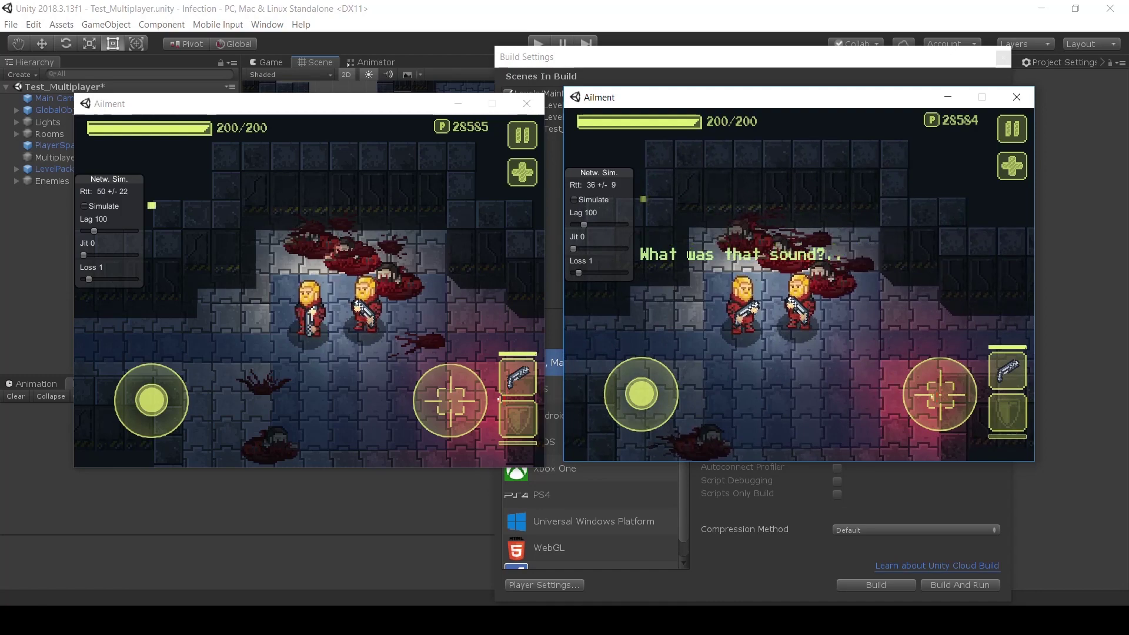
- Walk the second instance's character down the room and back up toward the red-lit side to compare its position in both windows
{"action": "key", "text": "s"}
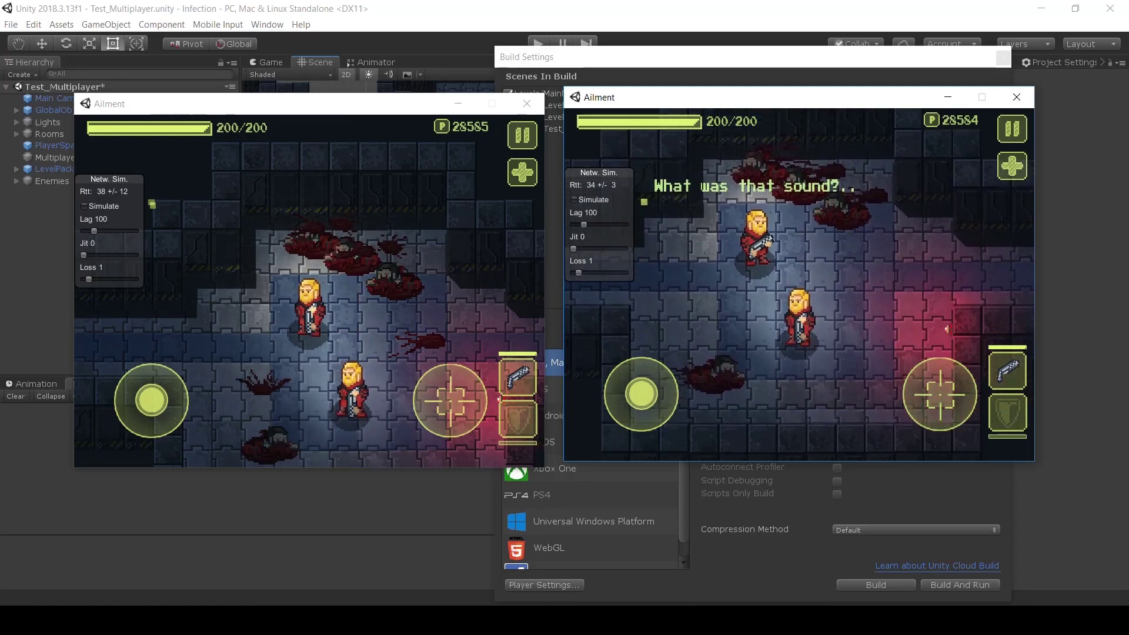
{"action": "key", "text": "d"}
{"action": "key", "text": "a"}
{"action": "key", "text": "s"}
{"action": "key", "text": "w"}
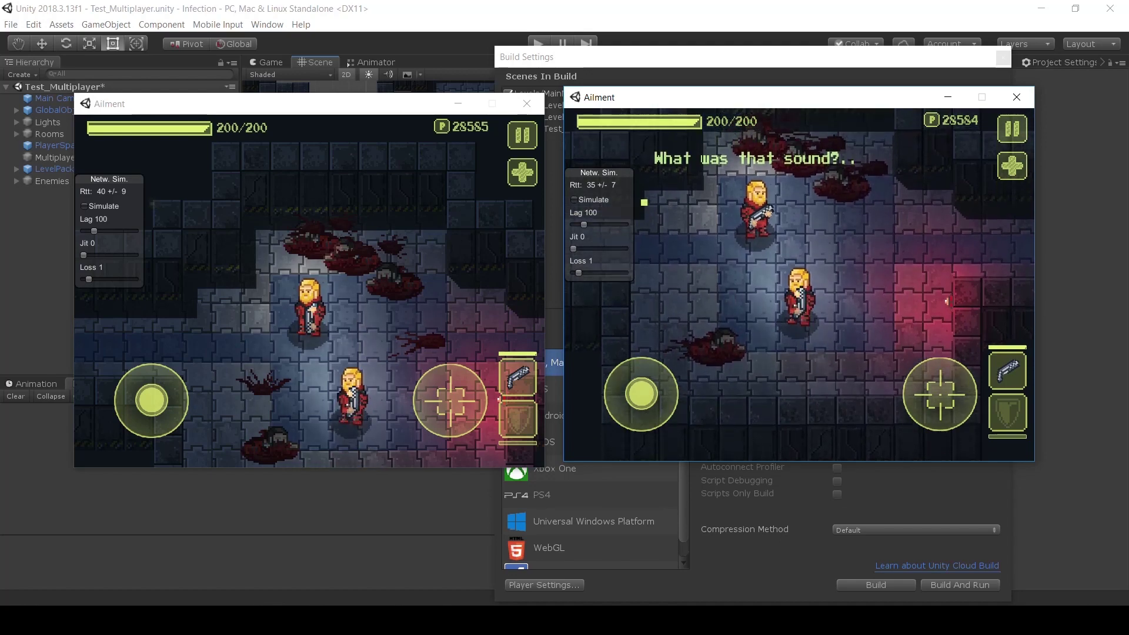
{"action": "key", "text": "d"}
{"action": "key", "text": "w"}
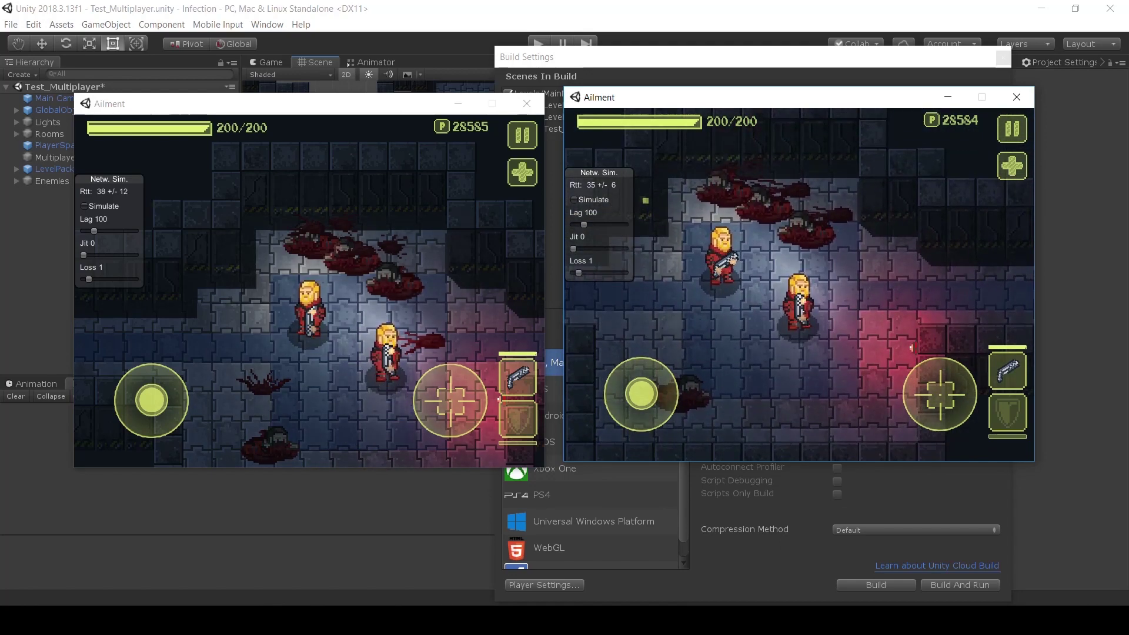
{"action": "key", "text": "w"}
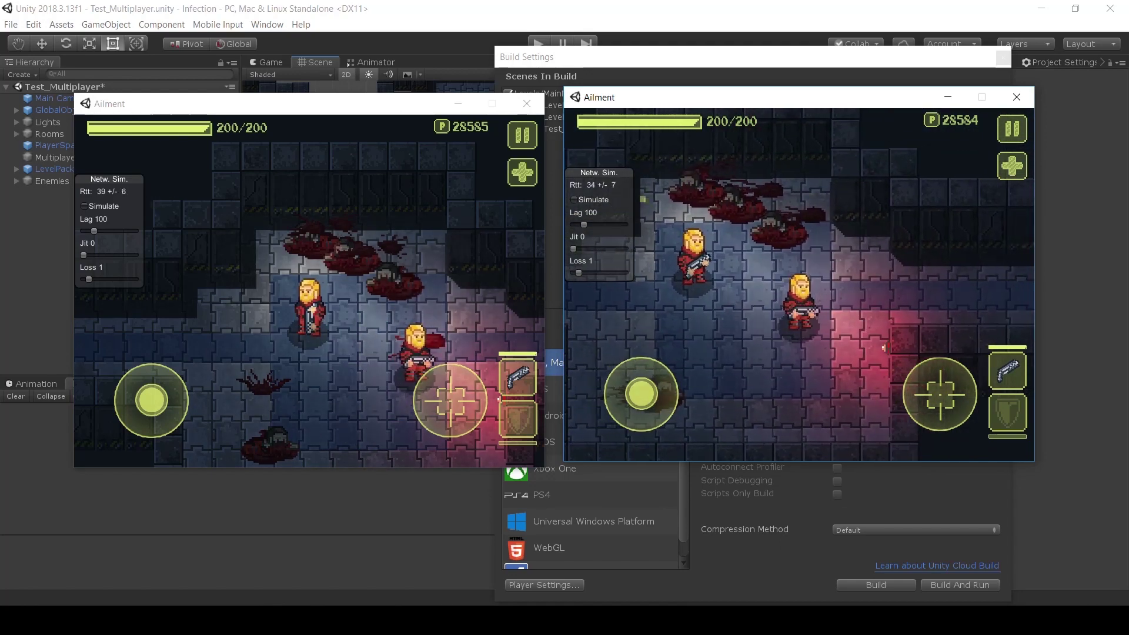
- Walk the second instance's character down to the room's lower wall, away from the other player
{"action": "key", "text": "s"}
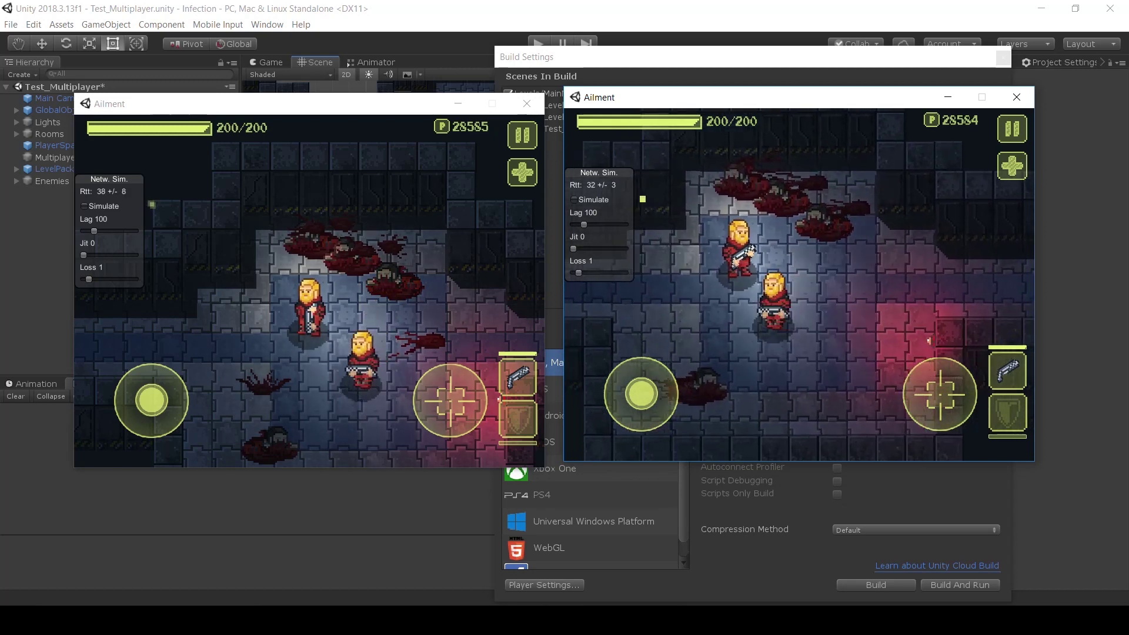
{"action": "key", "text": "s"}
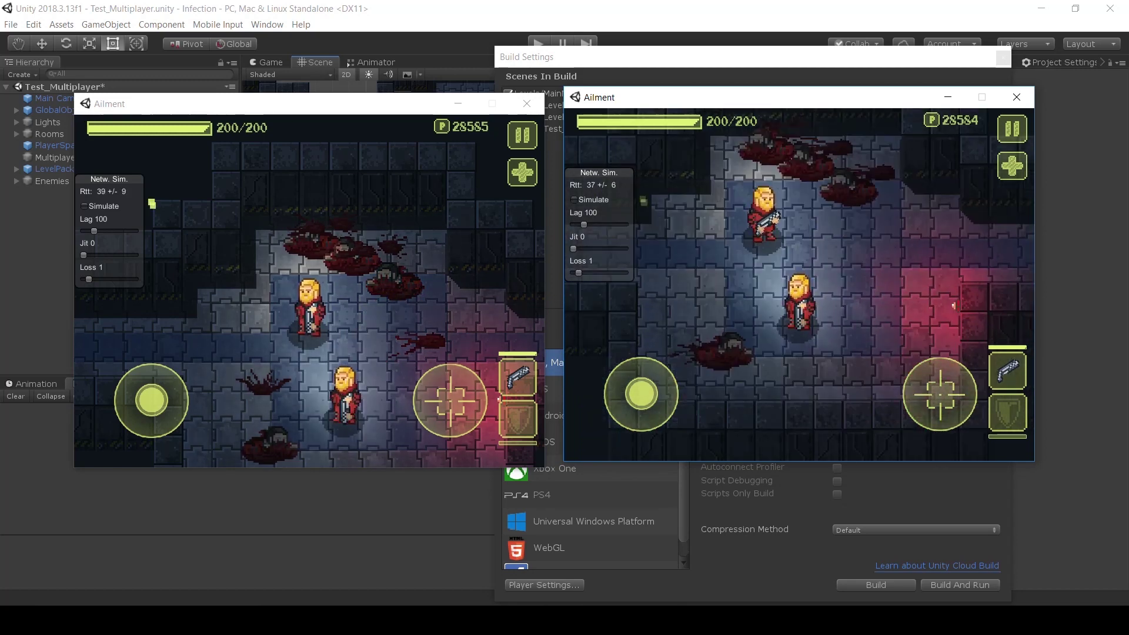
{"action": "key", "text": "s"}
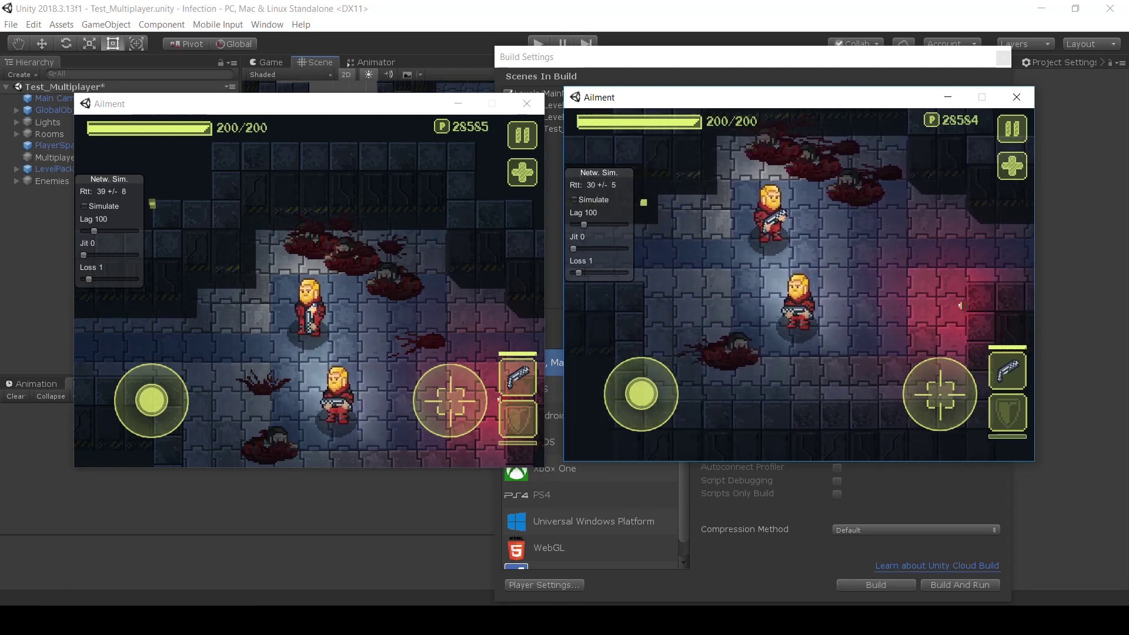
{"action": "key", "text": "s"}
{"action": "key", "text": "d"}
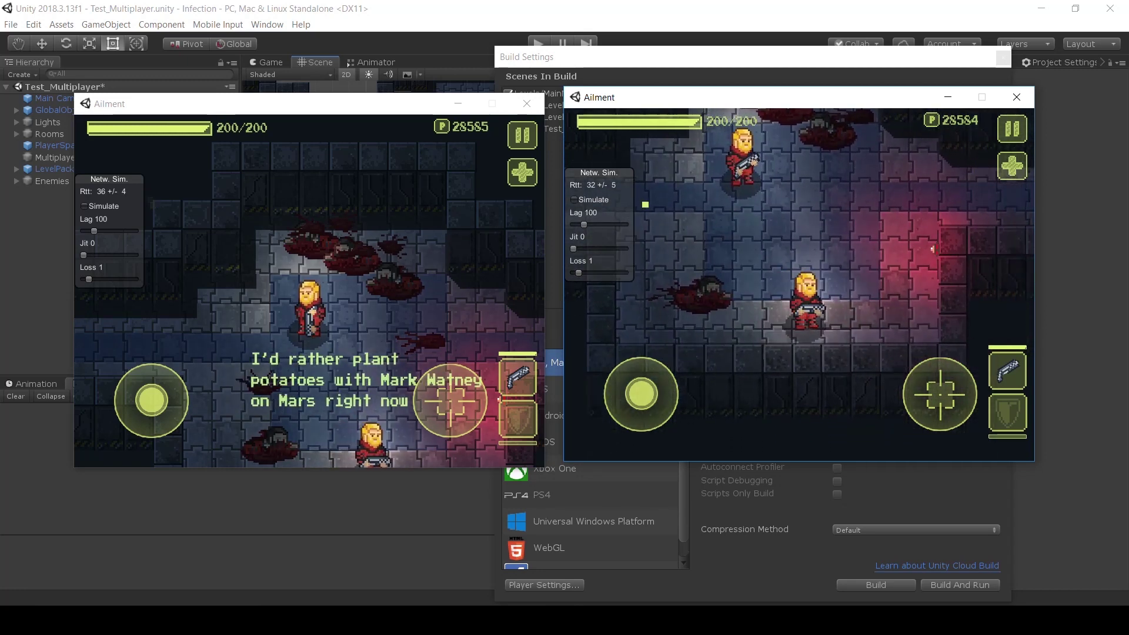
- Switch to the first game instance and walk its character around the room up to the enemy bodies by the upper wall
{"action": "key", "text": "alt+Tab"}
{"action": "key", "text": "s"}
{"action": "key", "text": "a"}
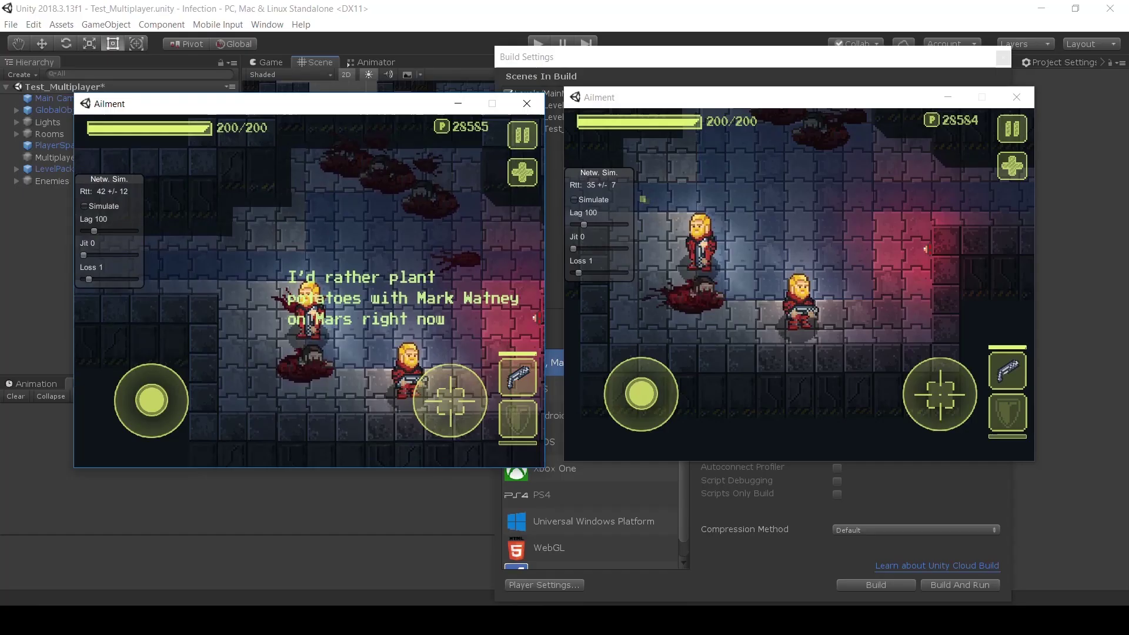
{"action": "key", "text": "w"}
{"action": "key", "text": "a"}
{"action": "key", "text": "d"}
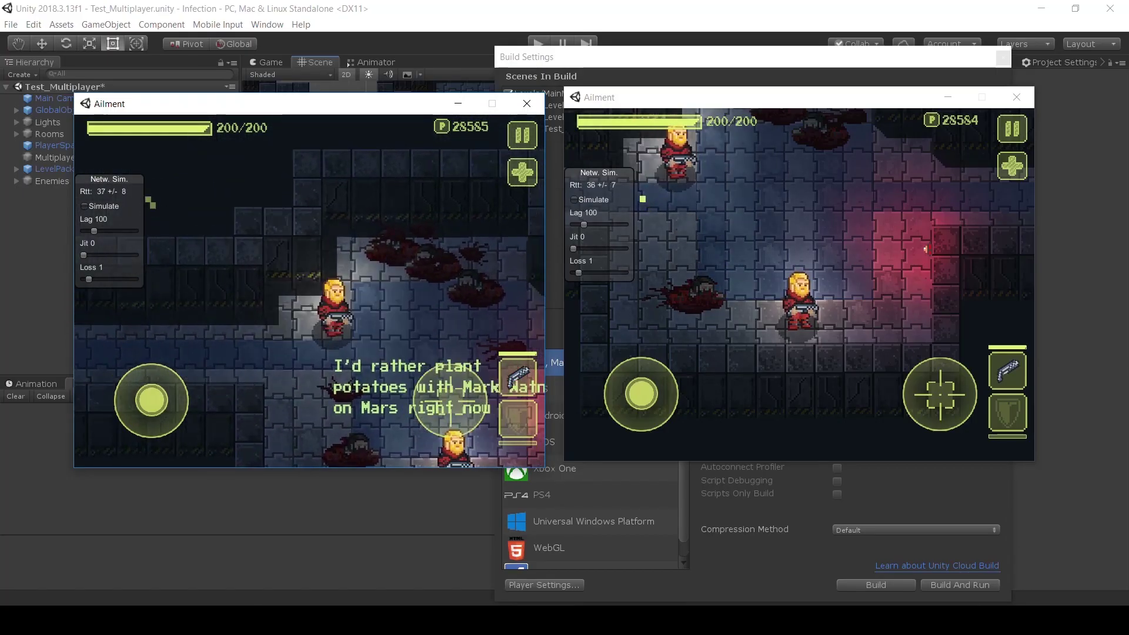
{"action": "key", "text": "w"}
{"action": "key", "text": "s"}
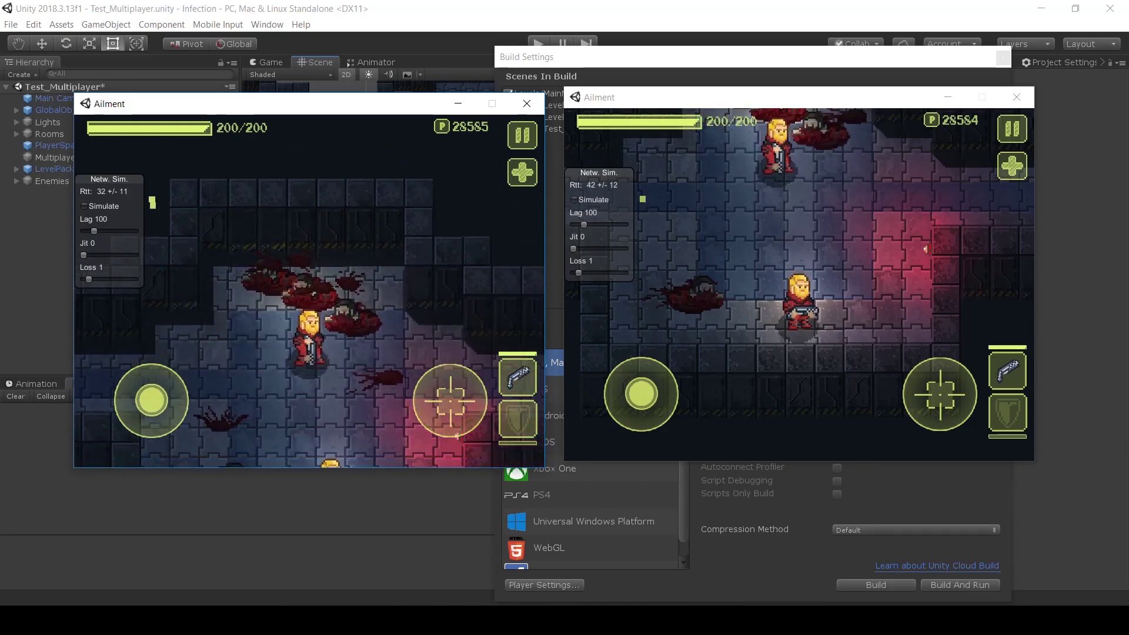
- Walk the first instance's character from the enemy bodies down to the other player near the lower wall
{"action": "key", "text": "a"}
{"action": "key", "text": "d"}
{"action": "key", "text": "s"}
{"action": "key", "text": "w"}
{"action": "key", "text": "d"}
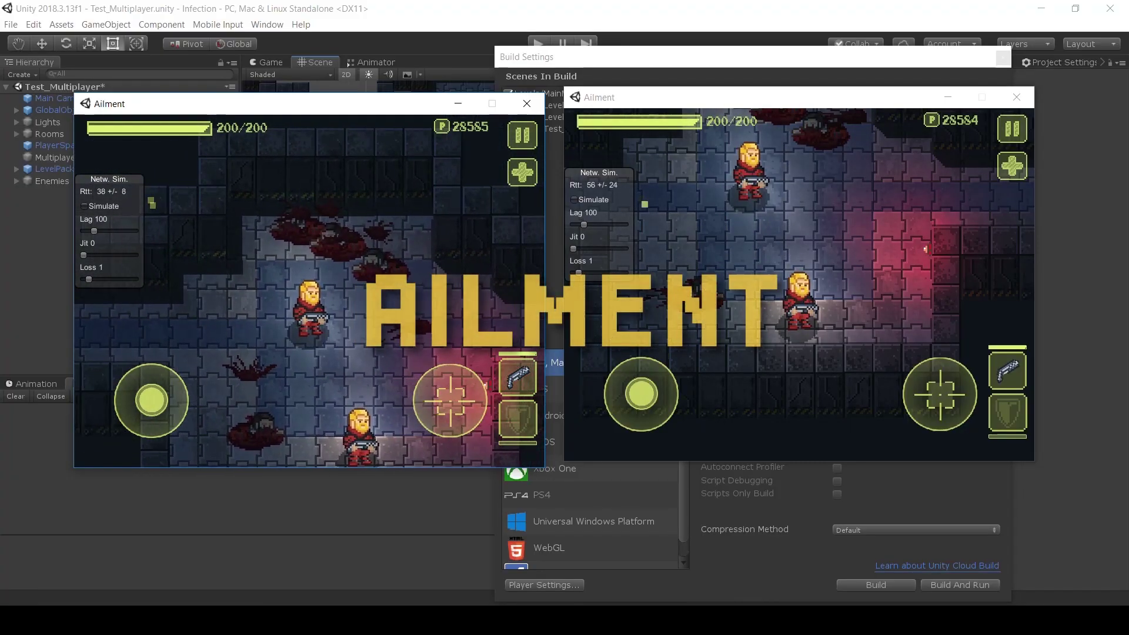
{"action": "key", "text": "s"}
{"action": "key", "text": "a"}
{"action": "key", "text": "w"}
{"action": "key", "text": "d"}
{"action": "key", "text": "a"}
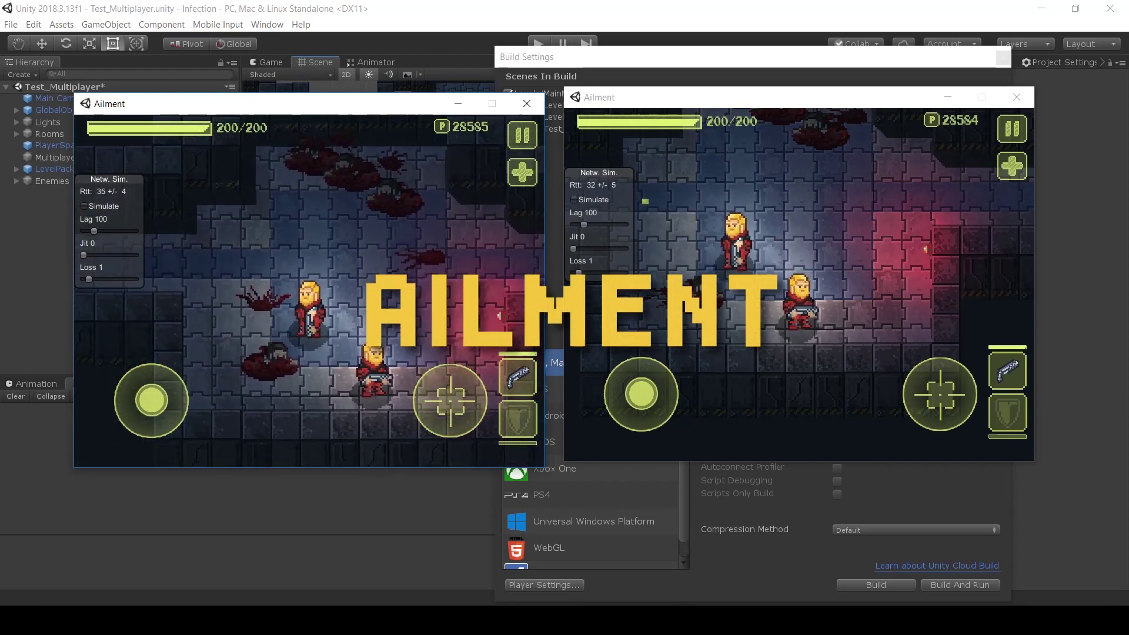